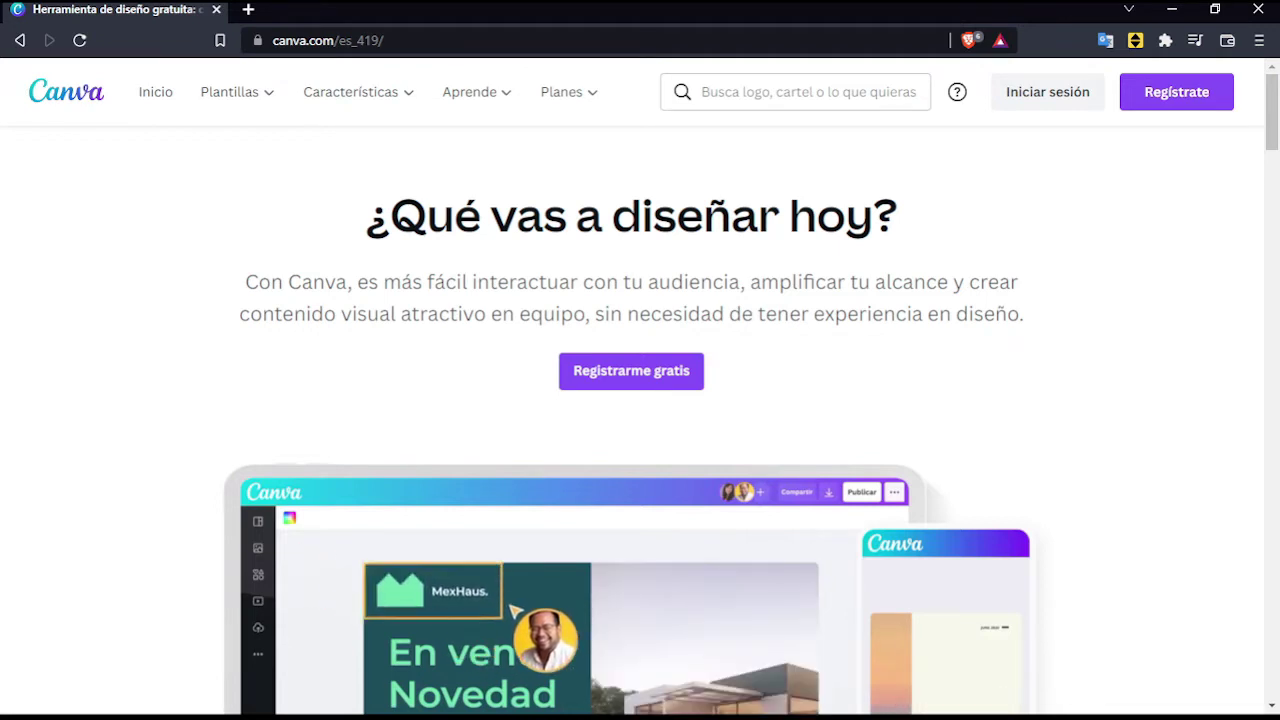
# Step: Register a free account through Google and set its intended use to Docente
pyautogui.click(1149, 104)
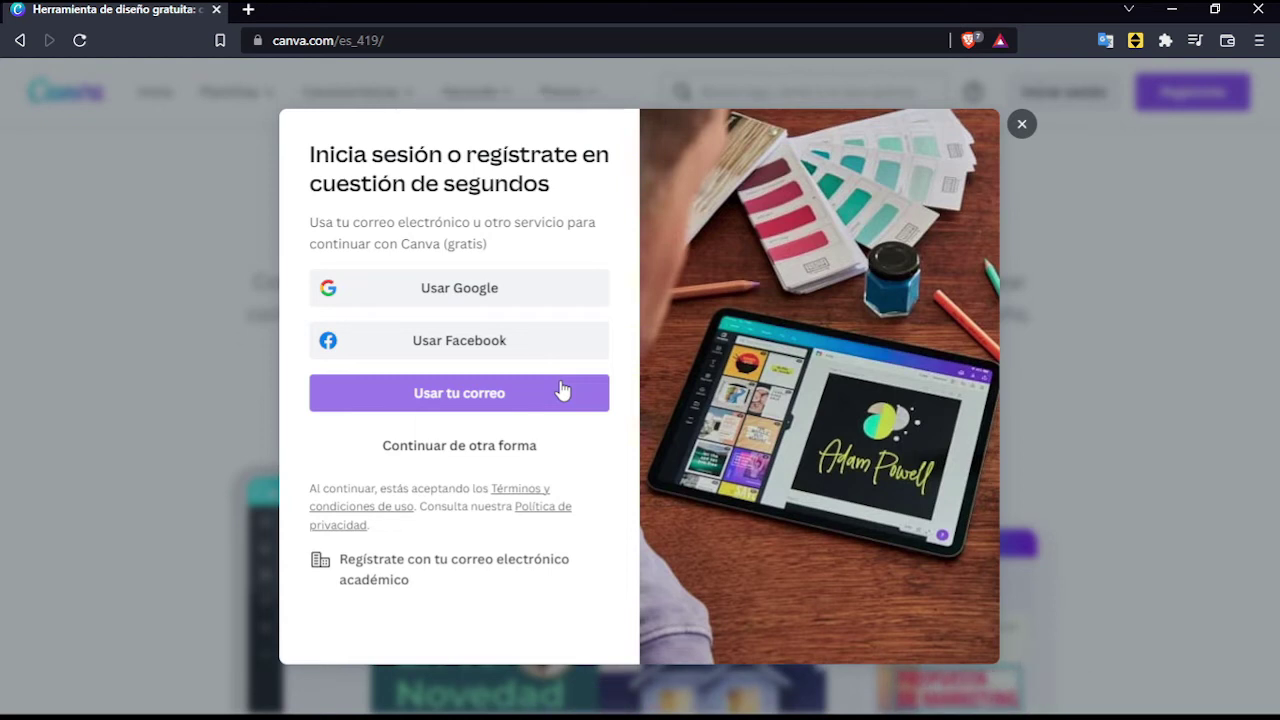
pyautogui.click(545, 289)
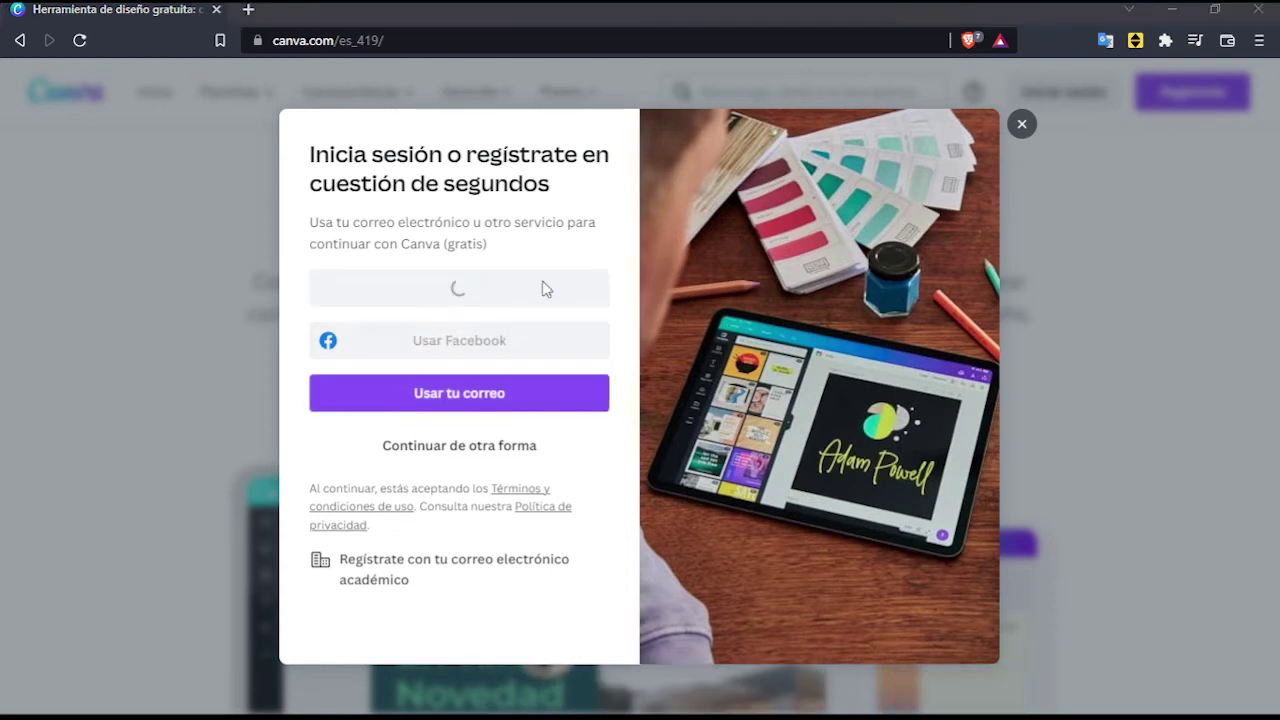
pyautogui.click(560, 422)
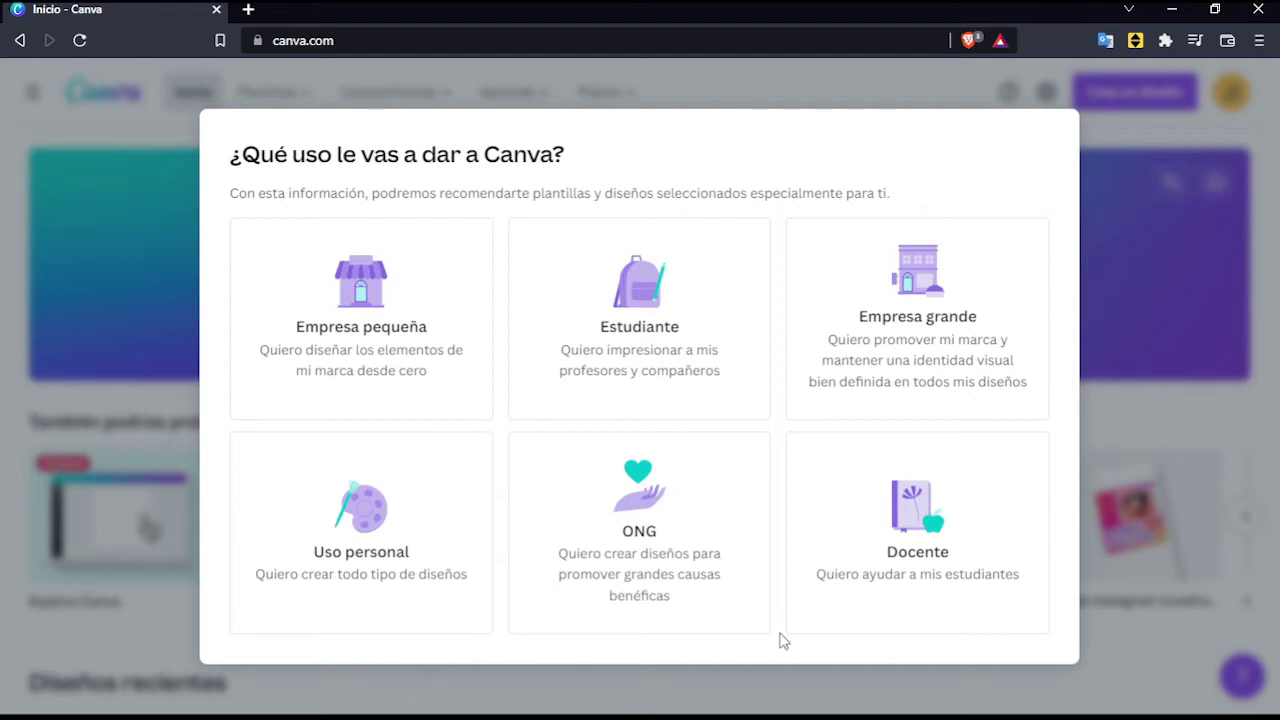
pyautogui.click(886, 549)
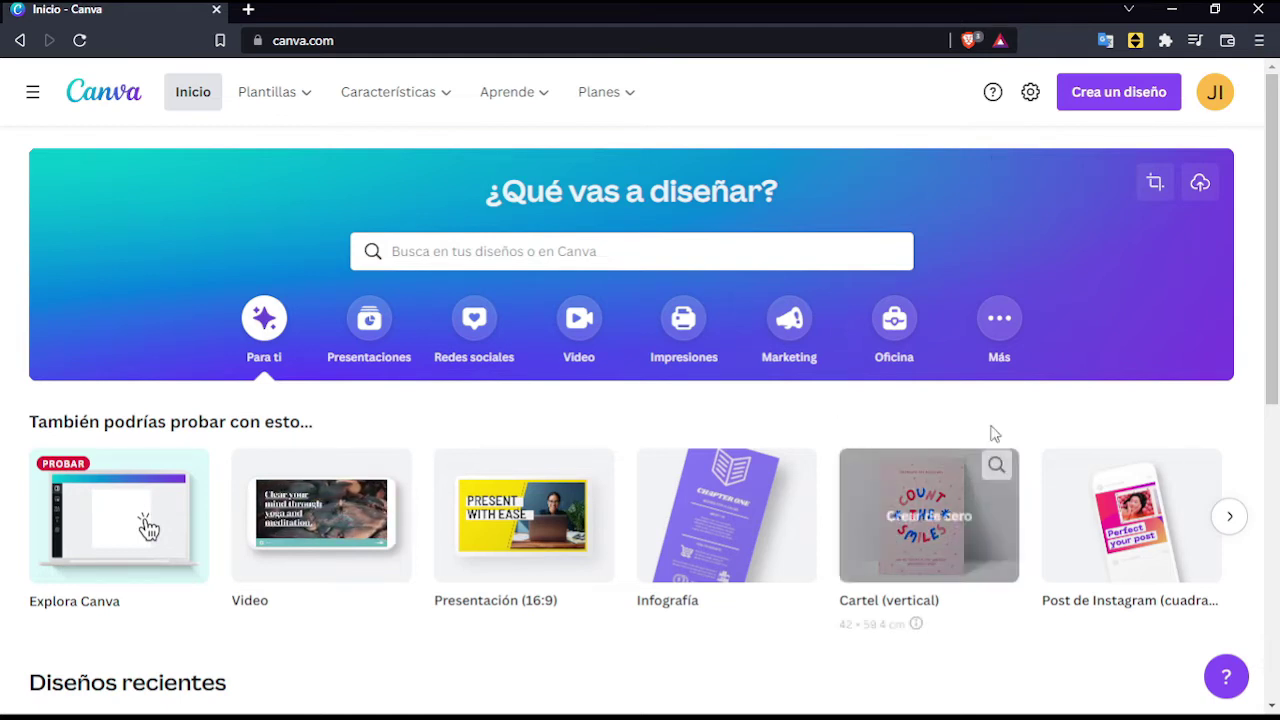
# Step: Look over the home page's design categories, recent designs and search suggestions
pyautogui.scroll(-5, 529, 529)
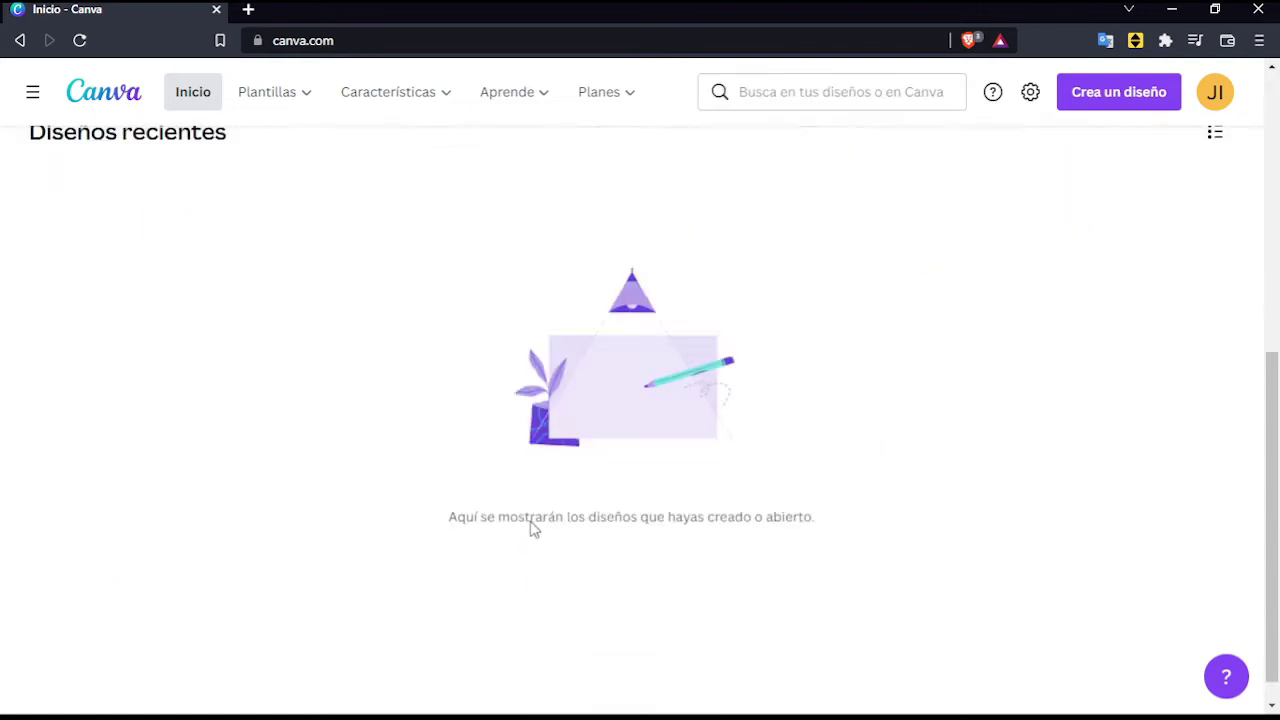
pyautogui.scroll(5, 534, 528)
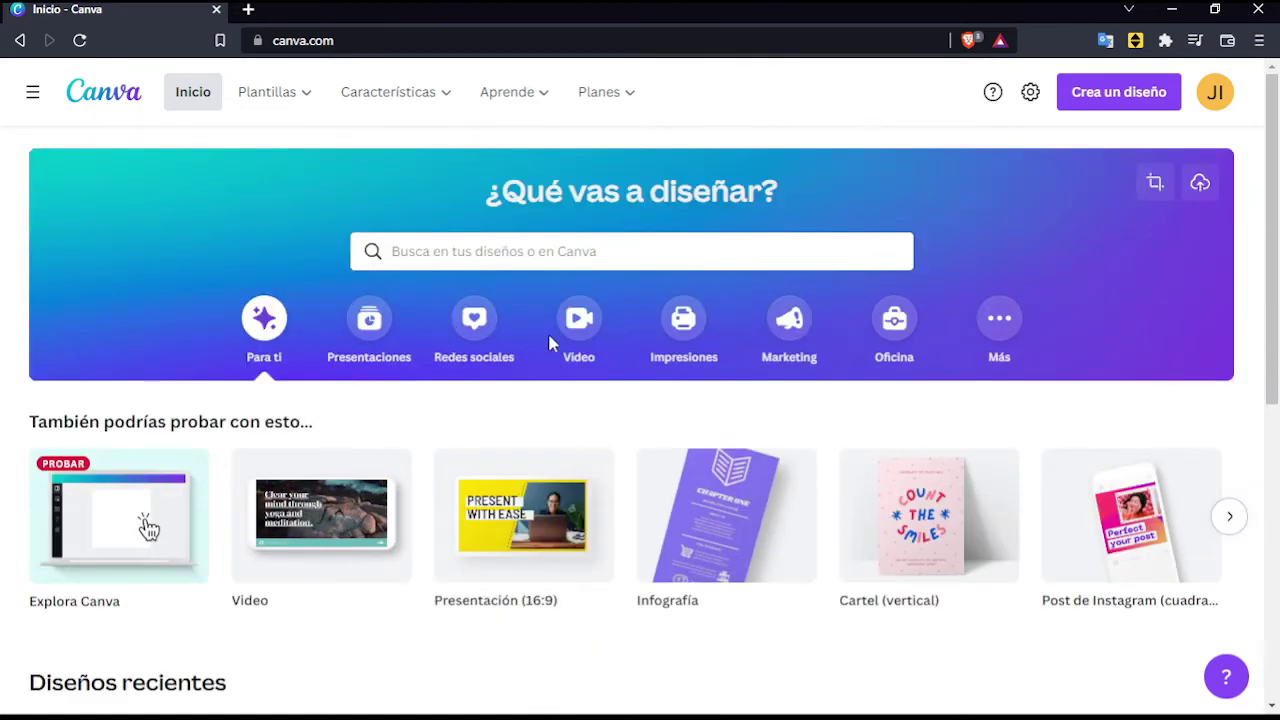
pyautogui.click(548, 251)
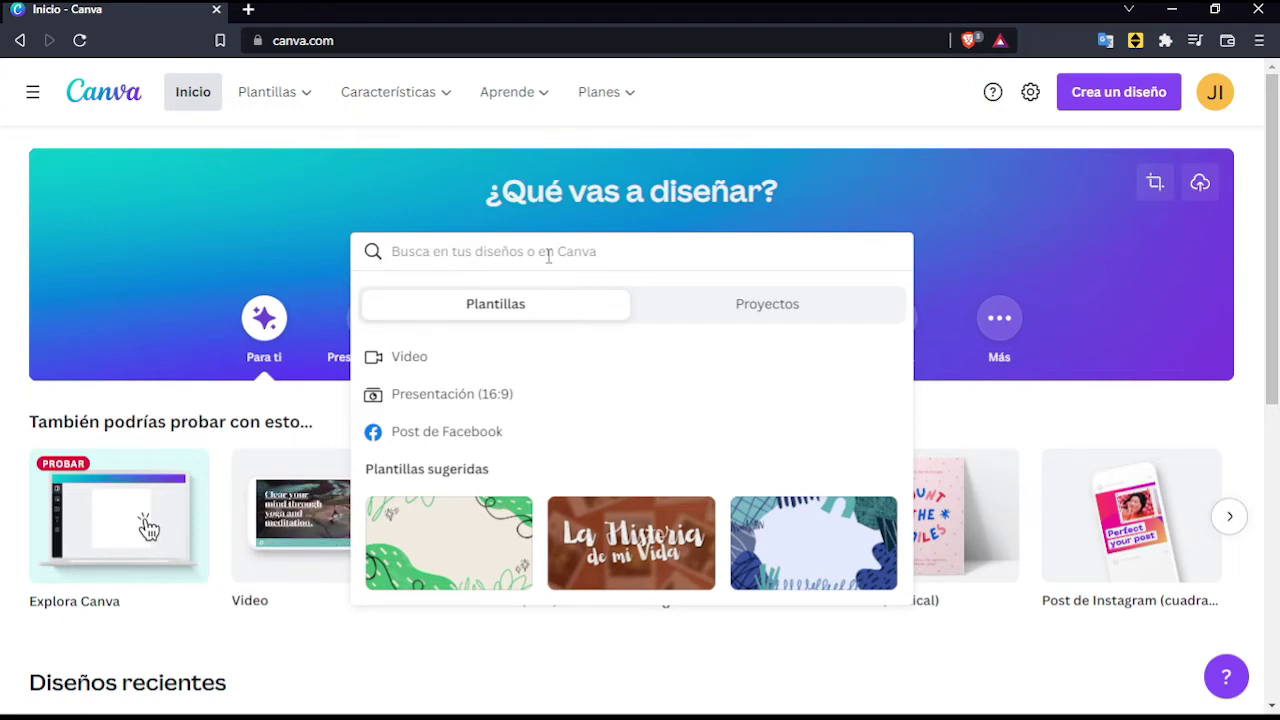
pyautogui.click(48, 100)
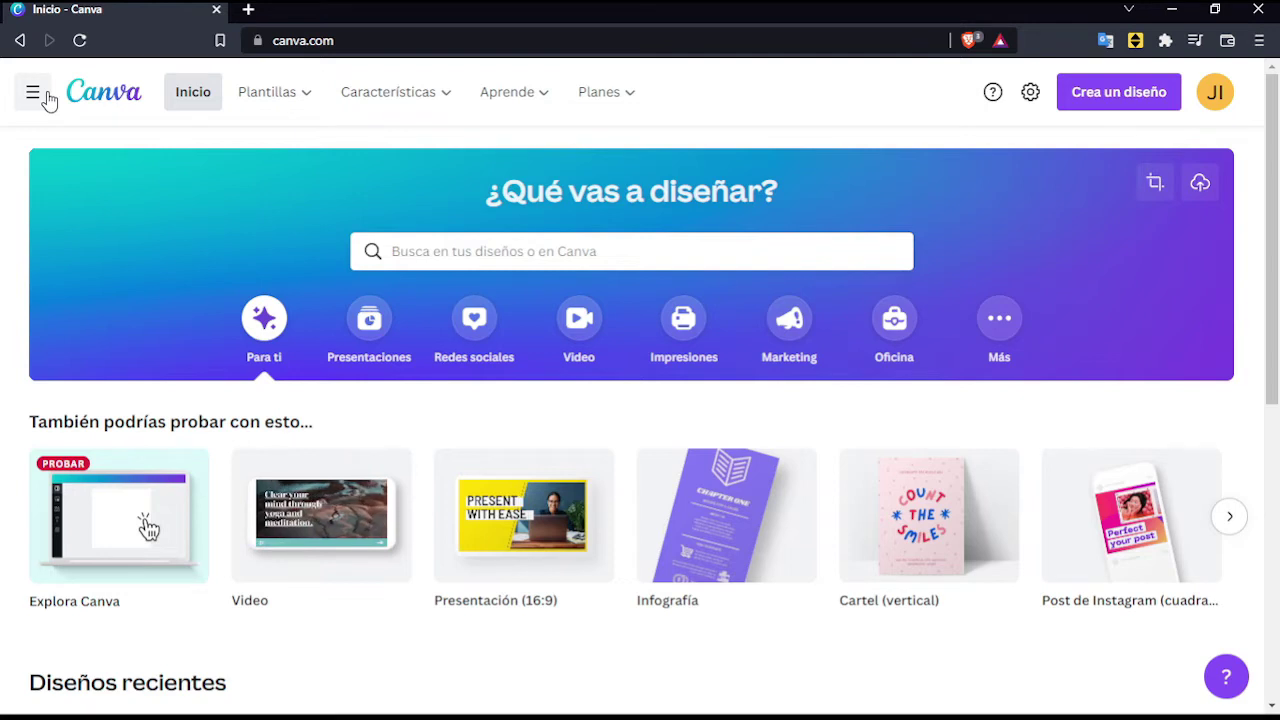
# Step: Explore the template gallery and the Proyectos page, and return to the home page
pyautogui.click(44, 94)
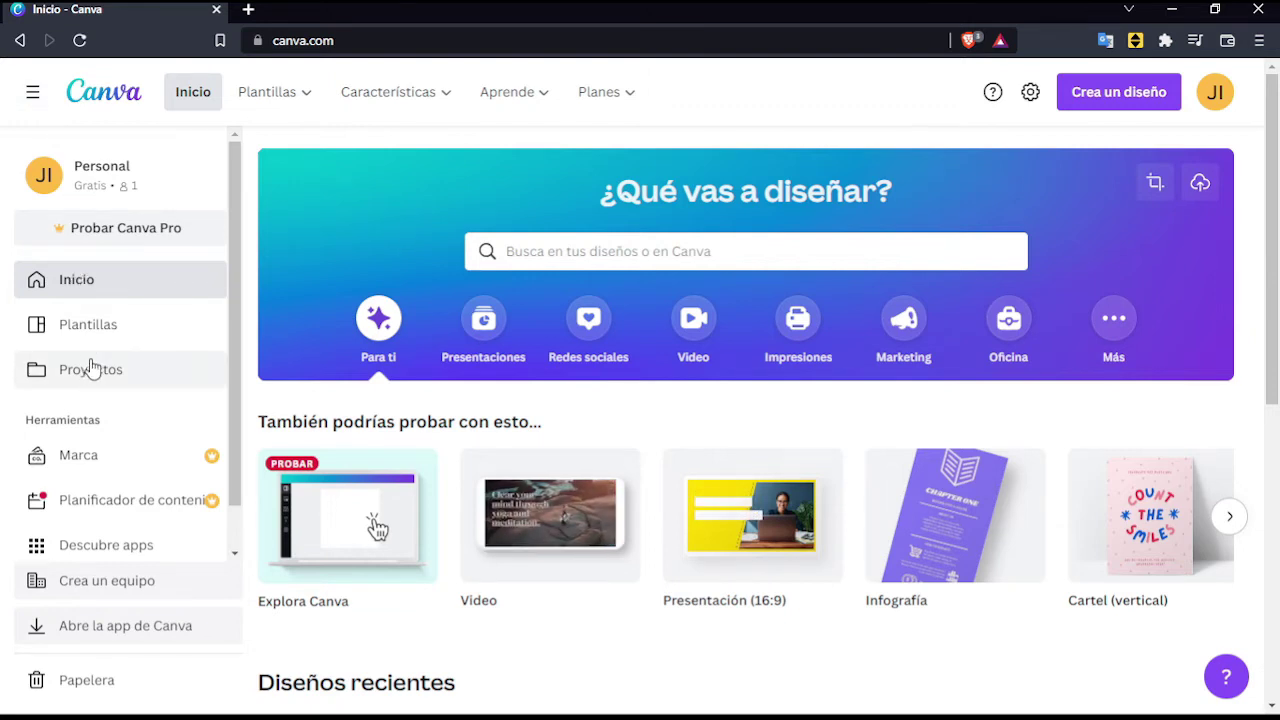
pyautogui.click(88, 324)
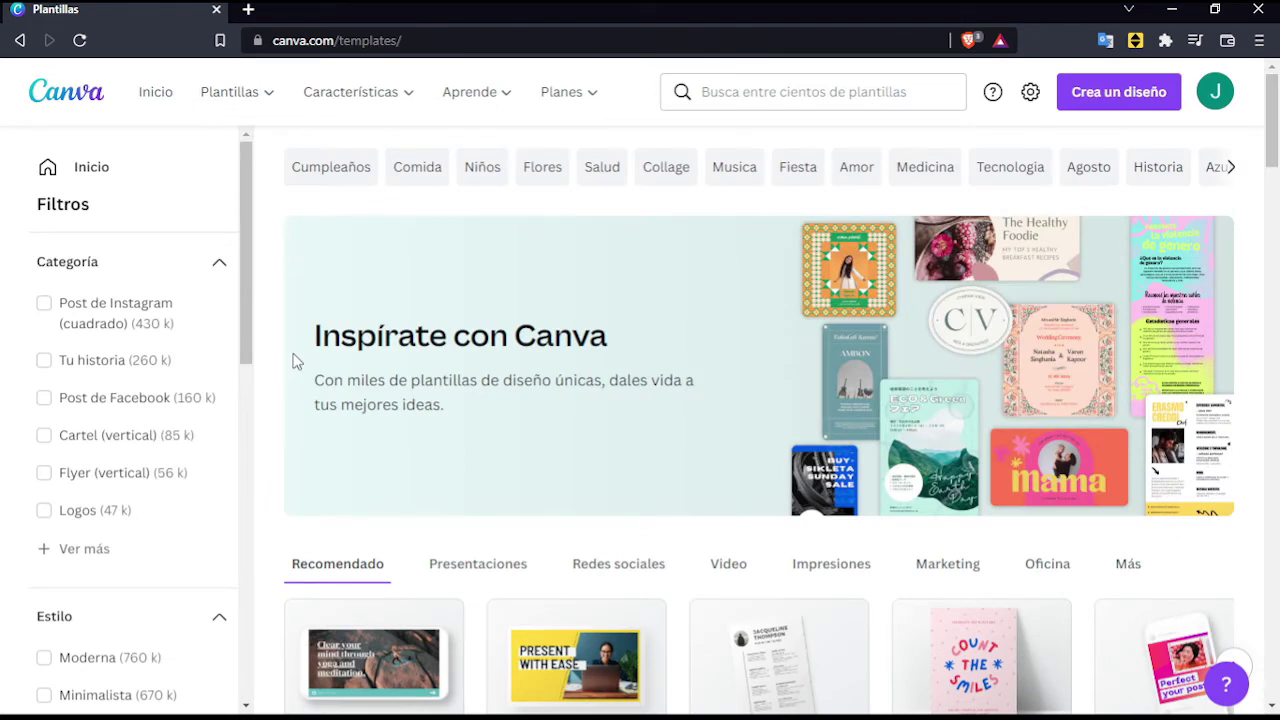
pyautogui.scroll(-15, 295, 362)
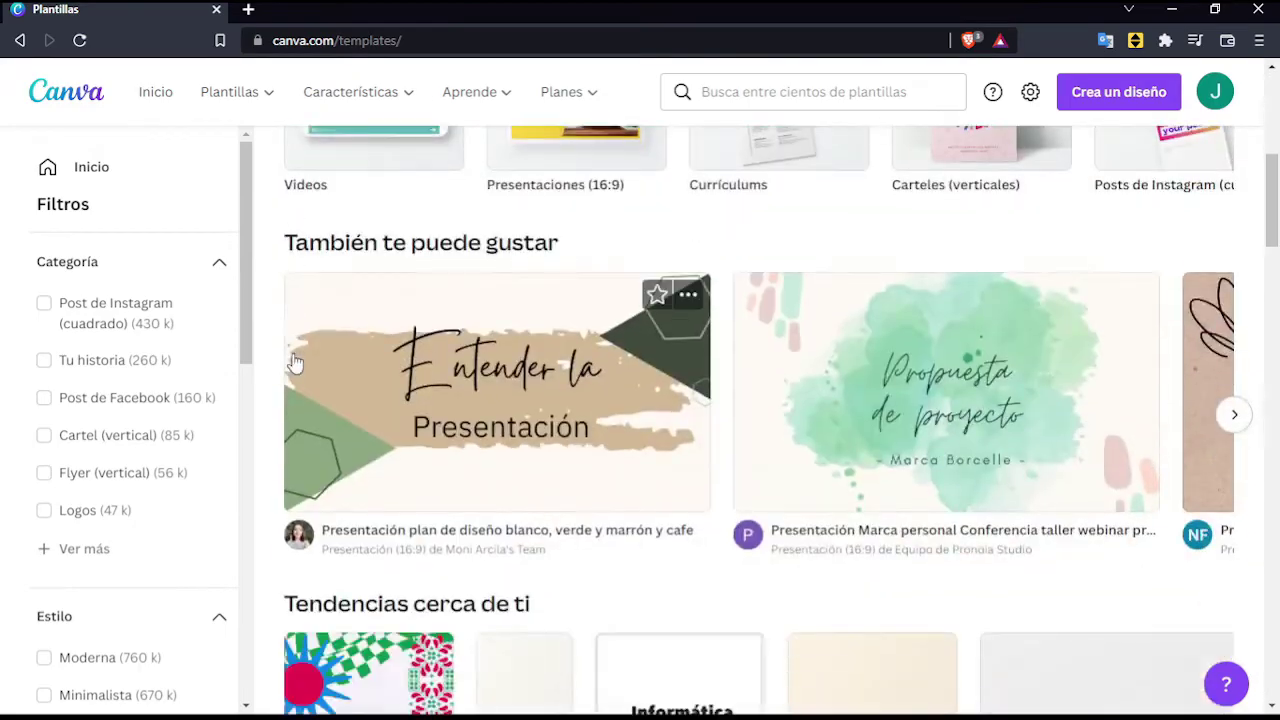
pyautogui.scroll(-5, 295, 362)
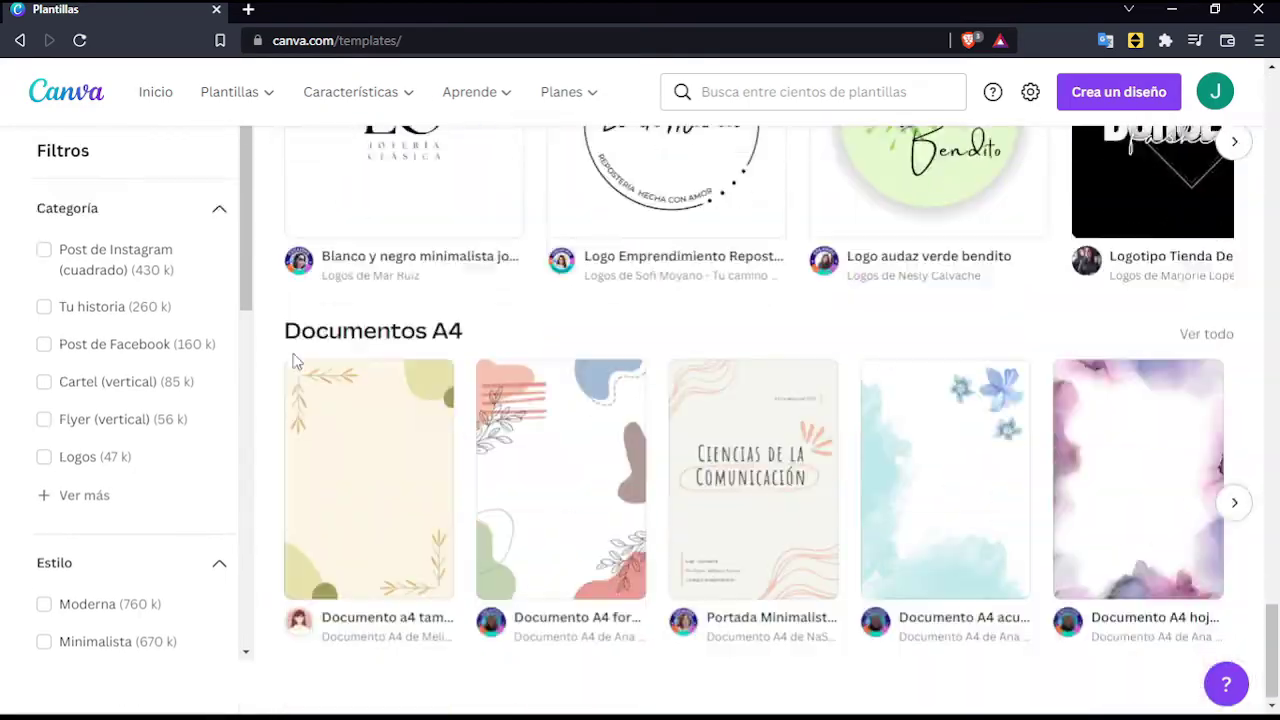
pyautogui.scroll(15, 296, 357)
pyautogui.click(19, 40)
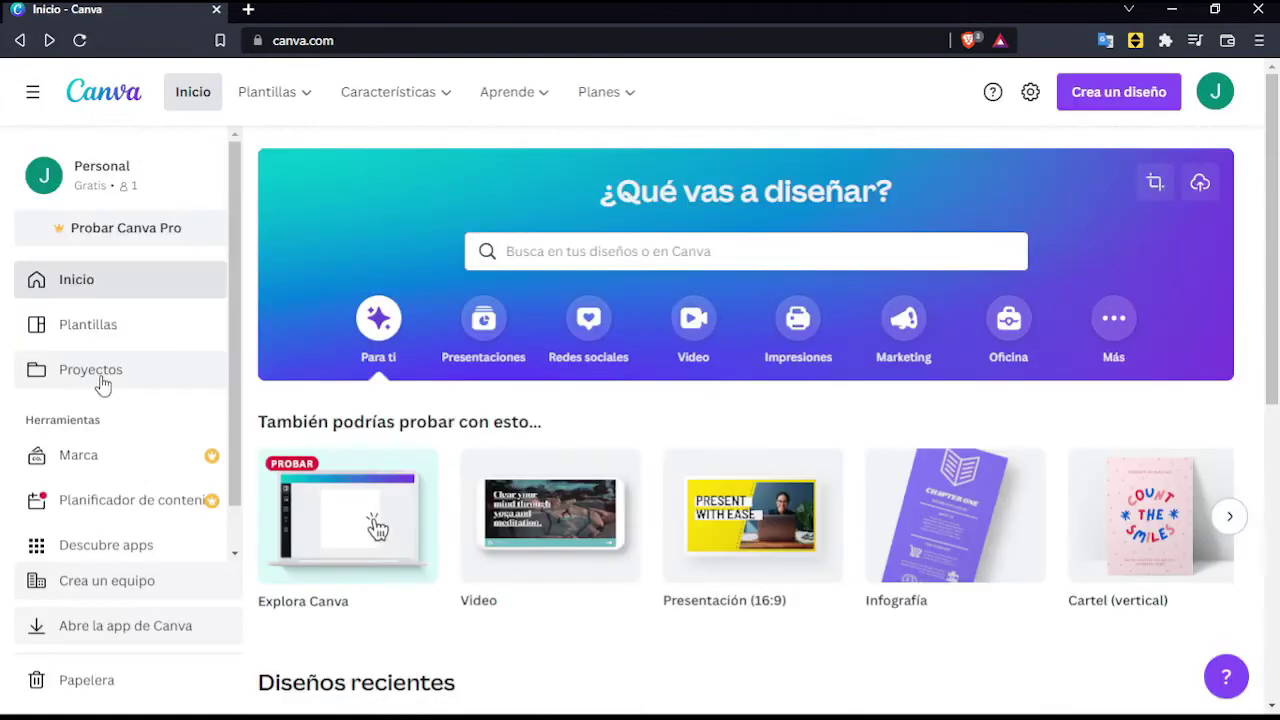
pyautogui.click(91, 370)
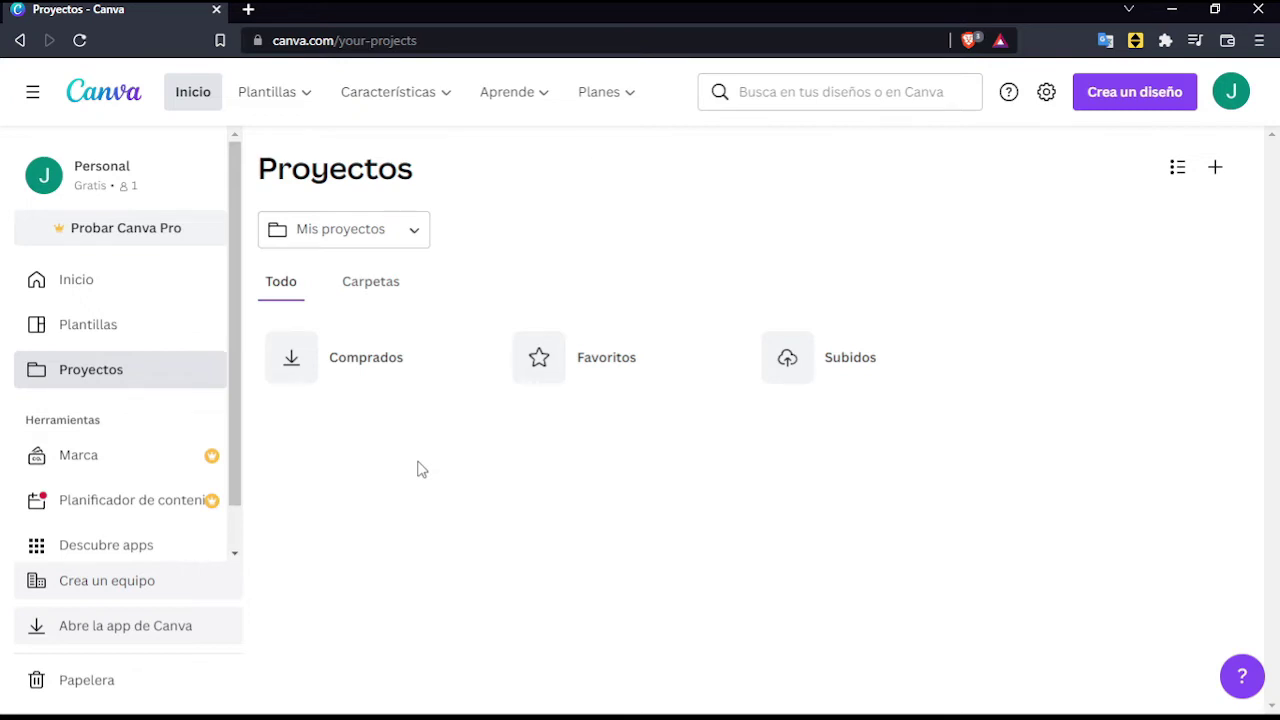
pyautogui.click(100, 280)
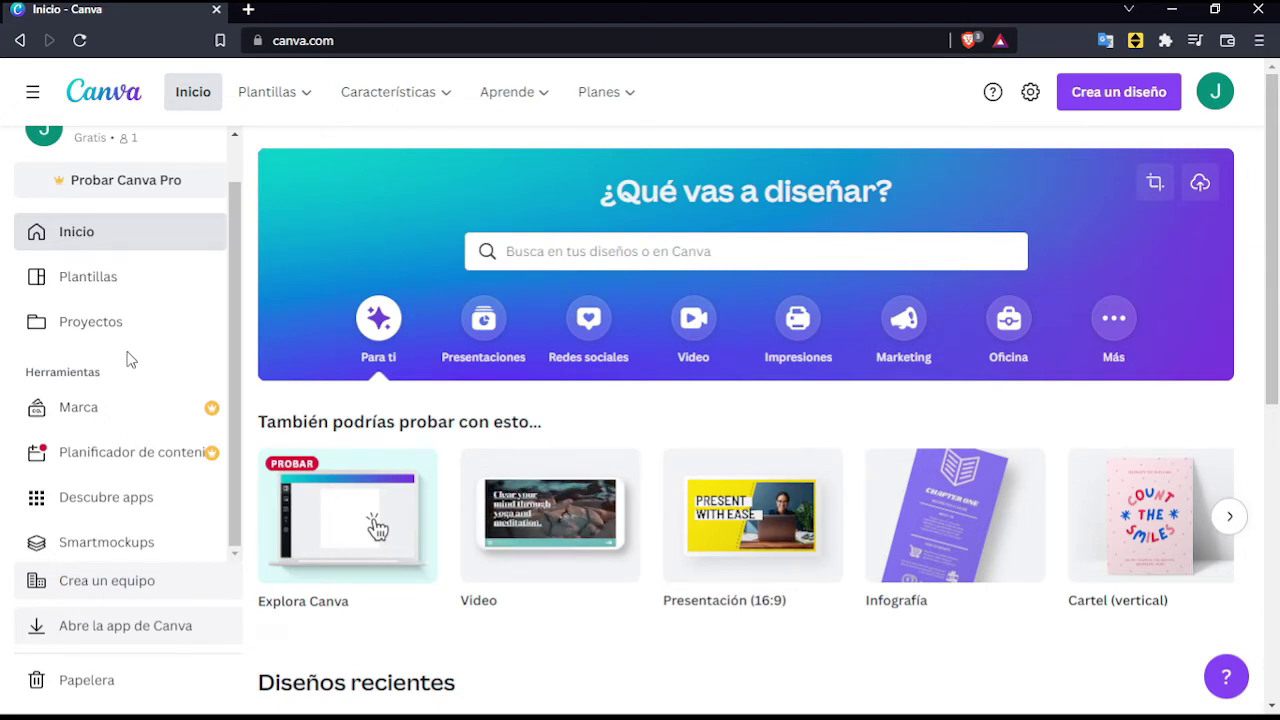
# Step: Create a new Presentación (16:9) design and dismiss its introductory tour
pyautogui.click(1100, 112)
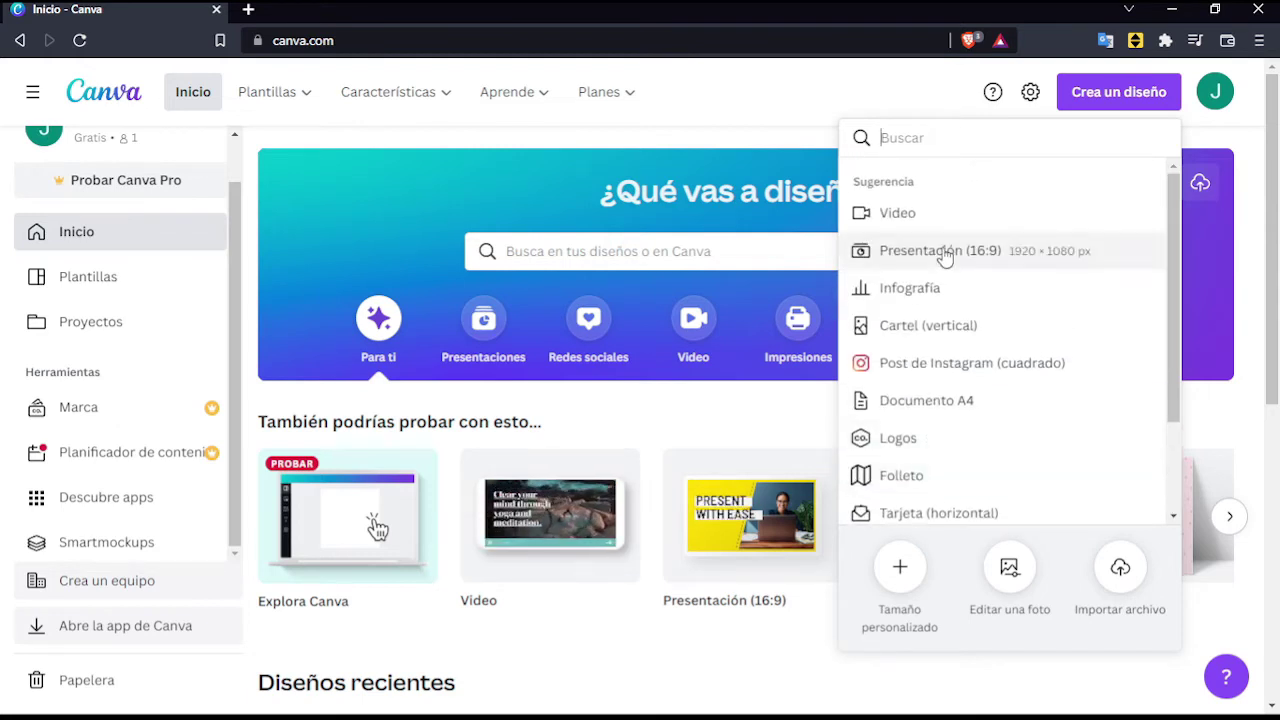
pyautogui.click(940, 250)
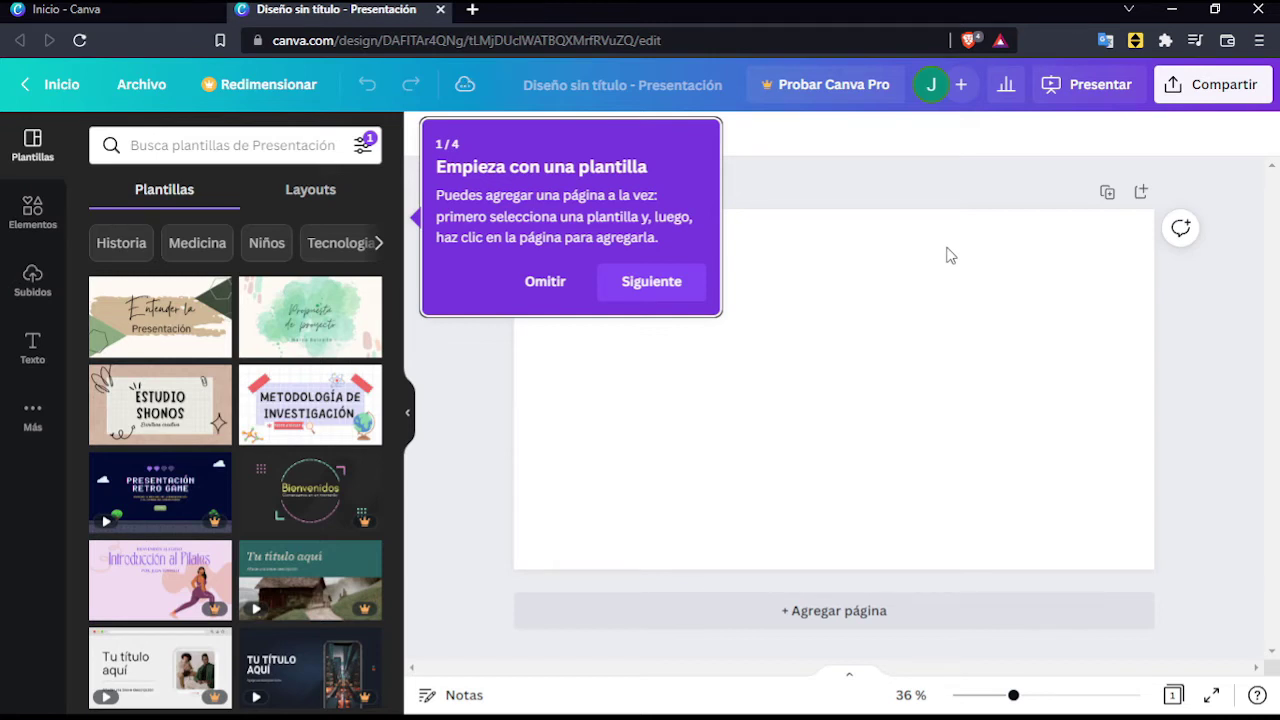
pyautogui.click(950, 255)
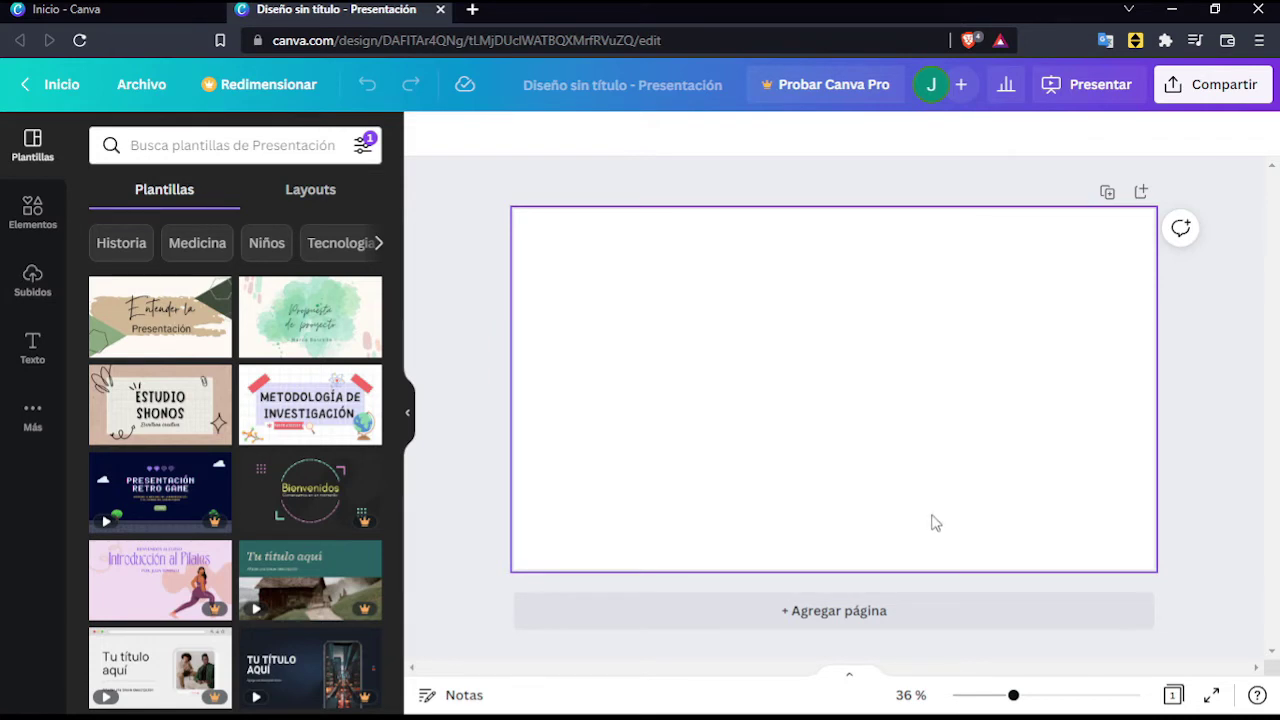
# Step: Browse the presentation templates and examine the pages of the Metodología de Investigación template without applying it
pyautogui.scroll(-3, 277, 480)
pyautogui.scroll(3, 260, 320)
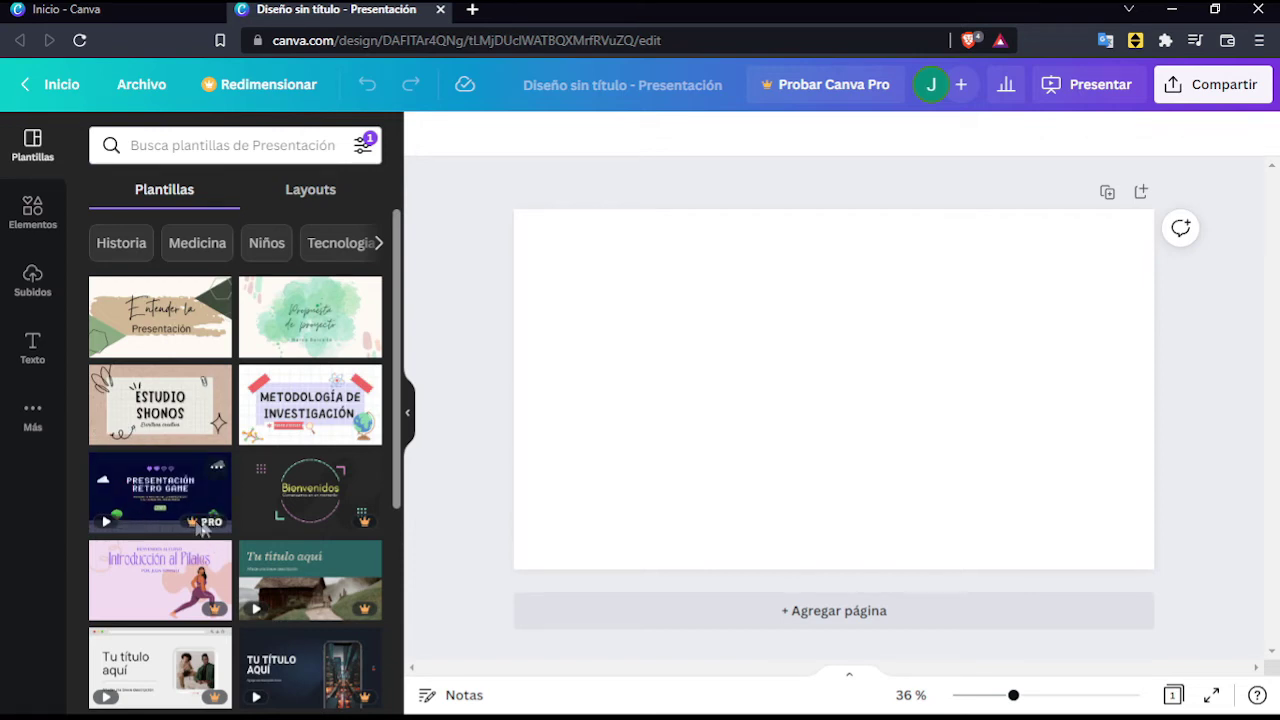
pyautogui.hotkey('ctrl', 'z')
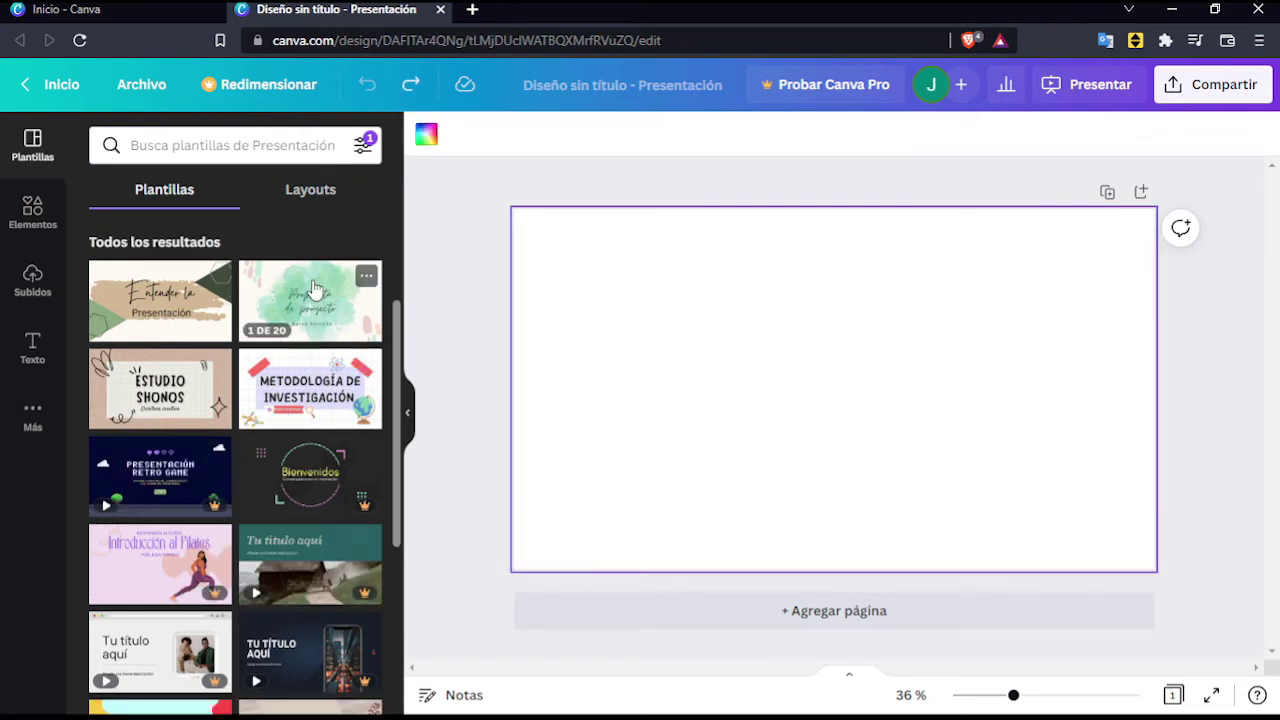
pyautogui.click(300, 393)
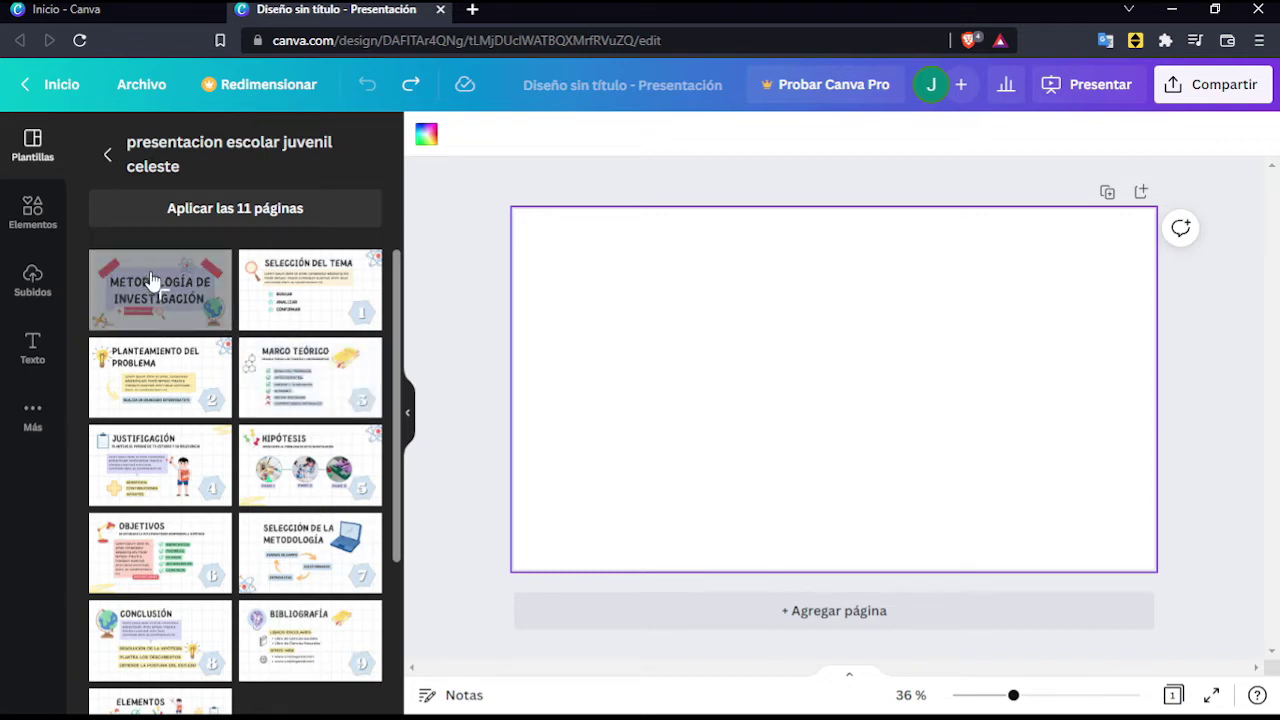
pyautogui.click(115, 157)
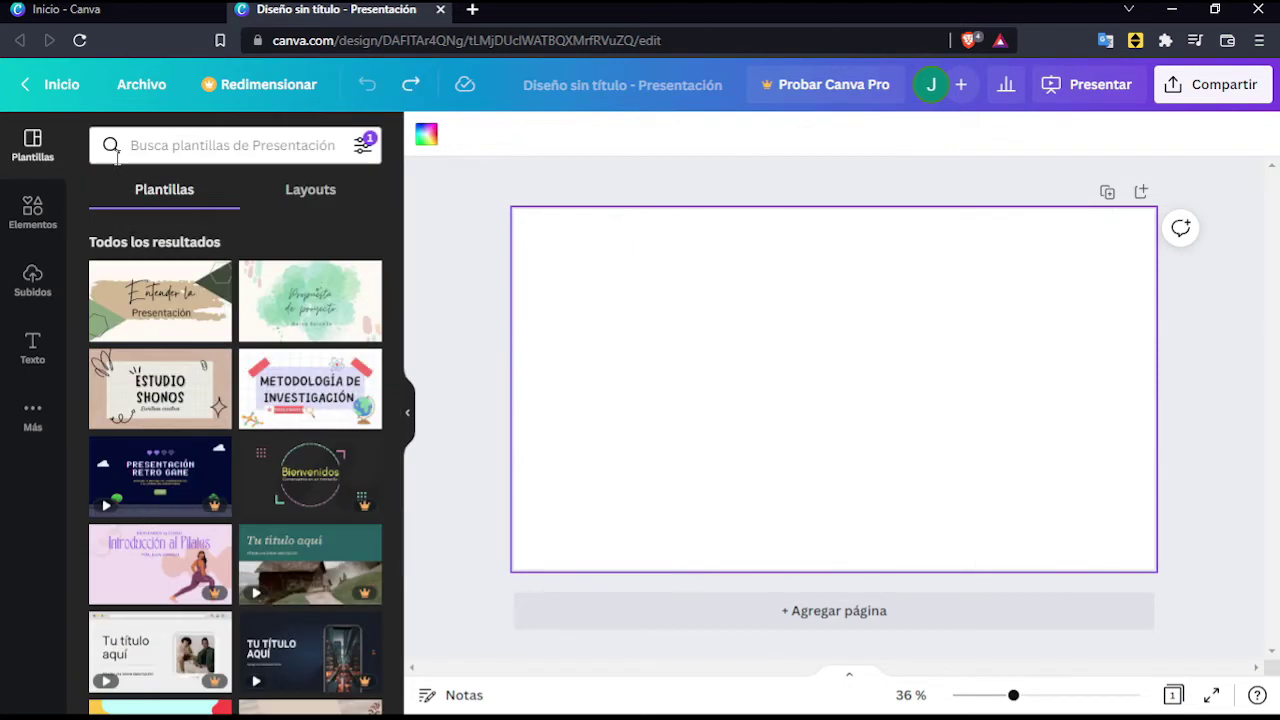
# Step: Add the rocket sticker and a rounded square to the blank page, placing the square beside the rocket's tail
pyautogui.click(32, 206)
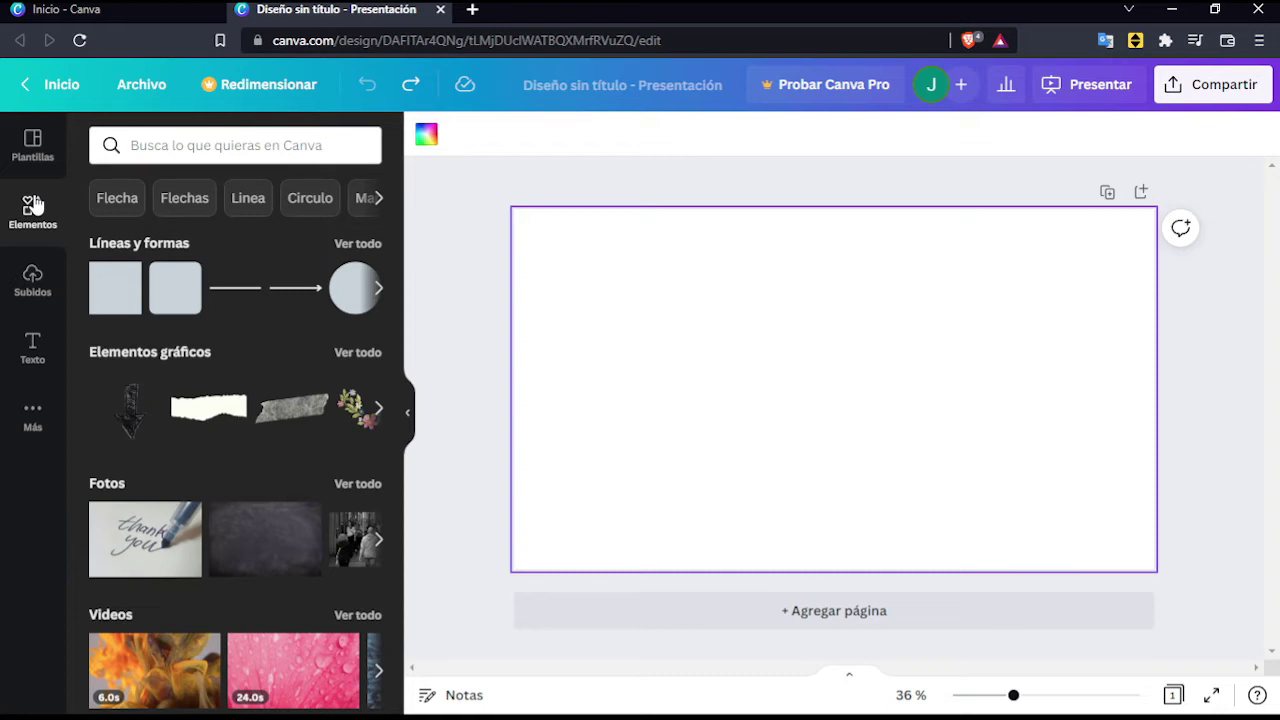
pyautogui.scroll(-10, 231, 331)
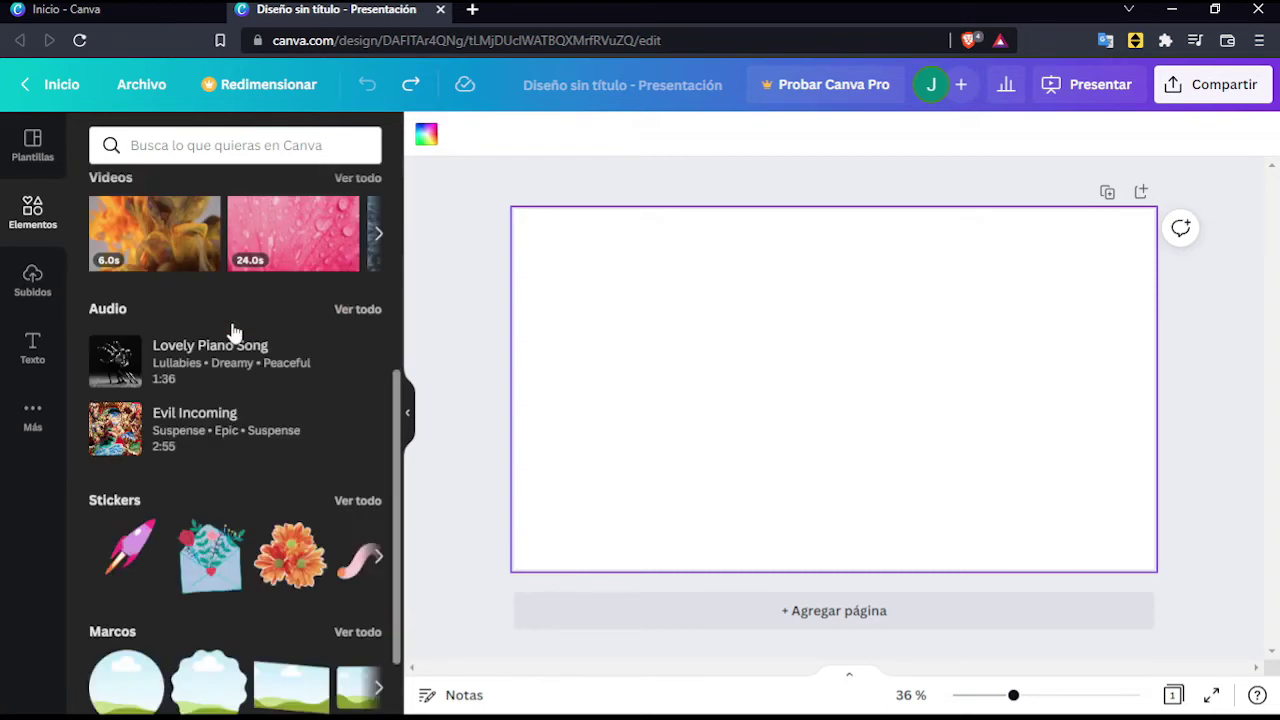
pyautogui.click(130, 320)
pyautogui.scroll(10, 166, 372)
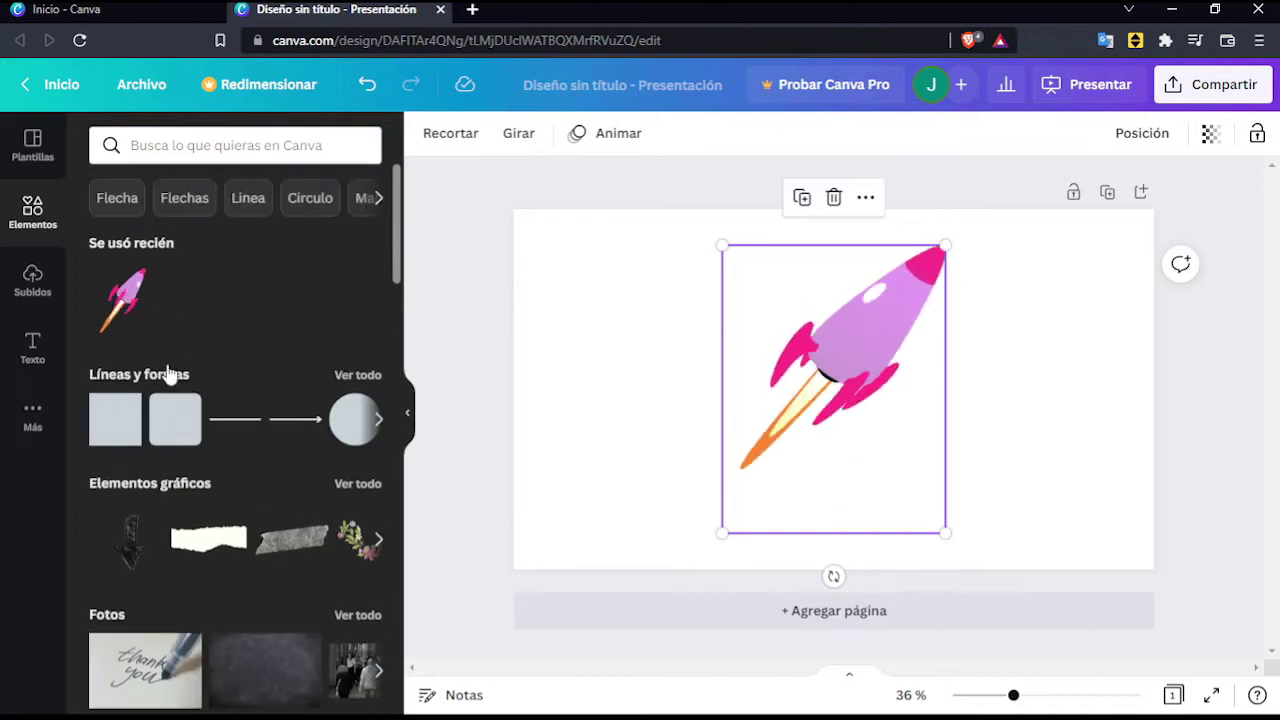
pyautogui.click(175, 420)
pyautogui.moveTo(823, 401); pyautogui.dragTo(631, 409)
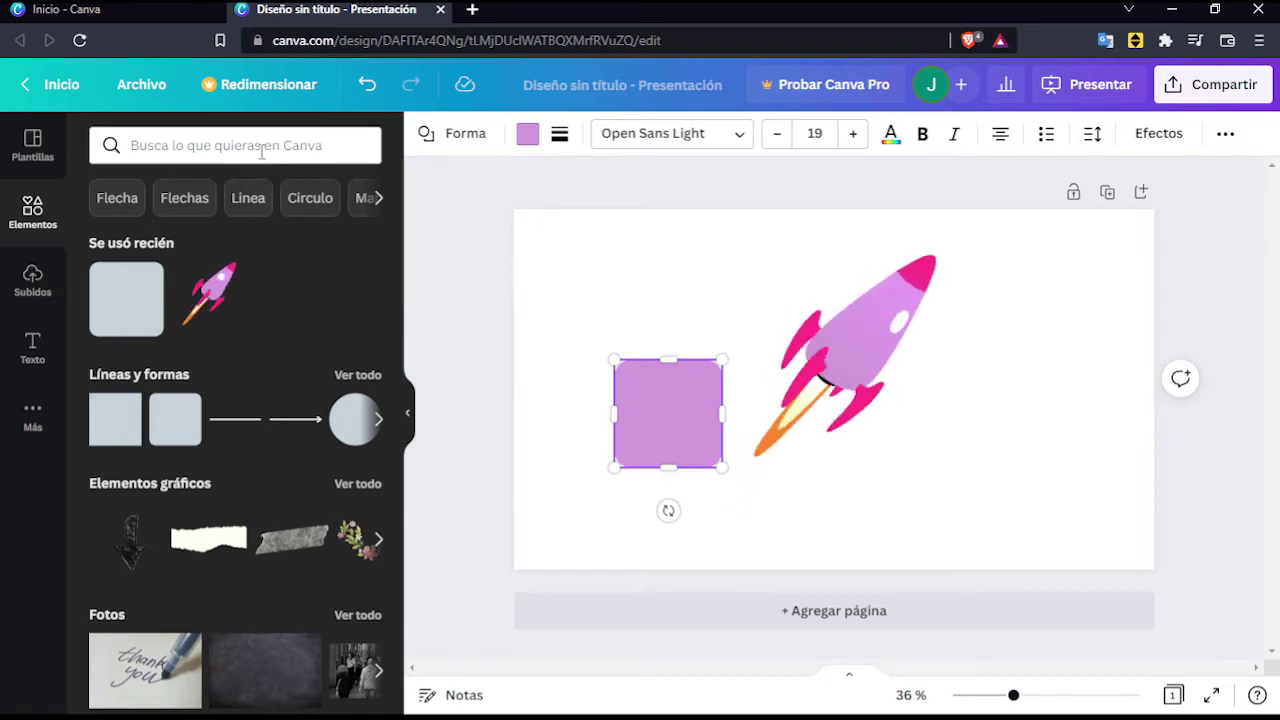
# Step: Undo the additions of the rounded square and the rocket sticker
pyautogui.hotkey('ctrl', 'z')
pyautogui.hotkey('ctrl', 'z')
pyautogui.hotkey('ctrl', 'z')
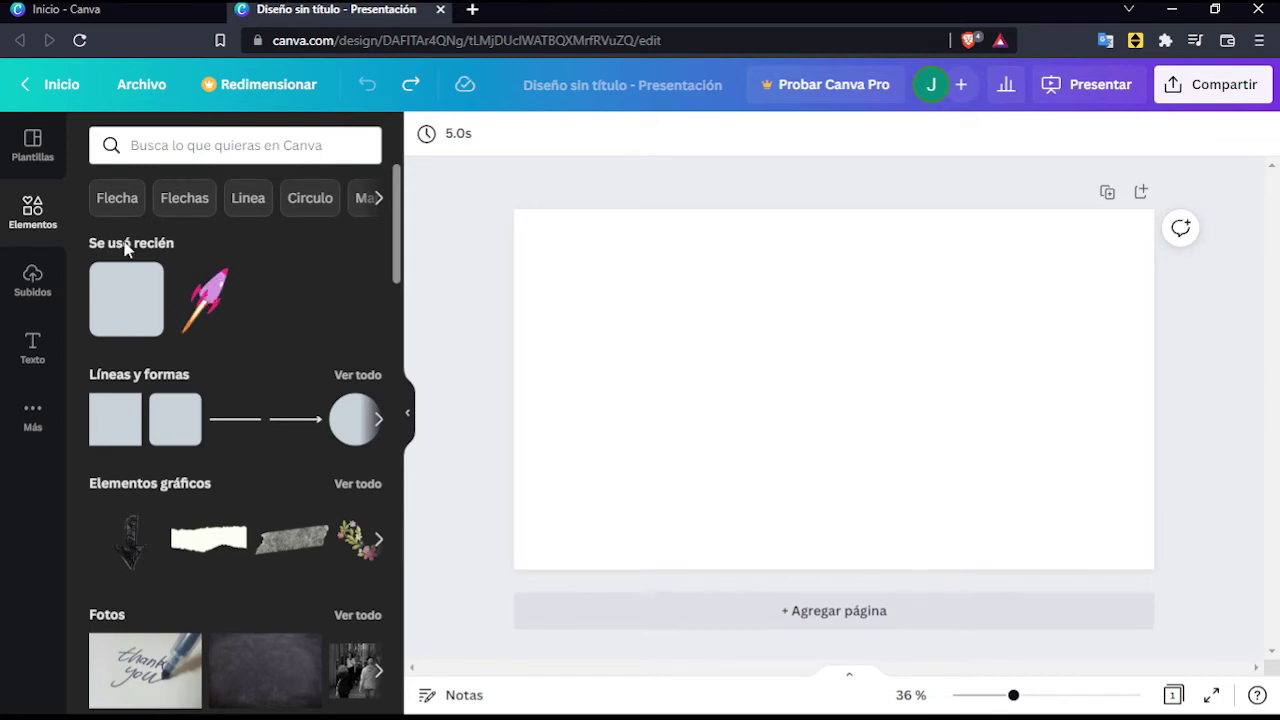
# Step: Place the uploaded Universidad de Magallanes logo on the page and move its uploaded image to the trash
pyautogui.click(52, 285)
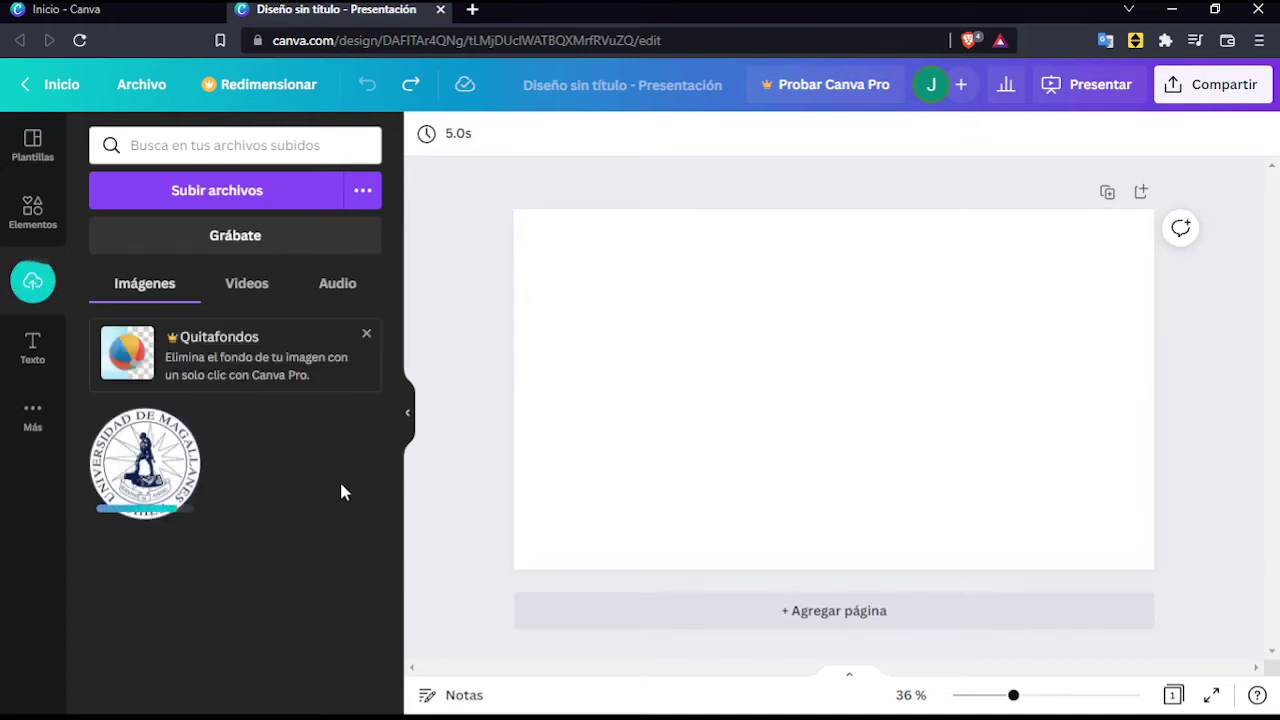
pyautogui.click(145, 463)
pyautogui.click(185, 422)
pyautogui.click(277, 352)
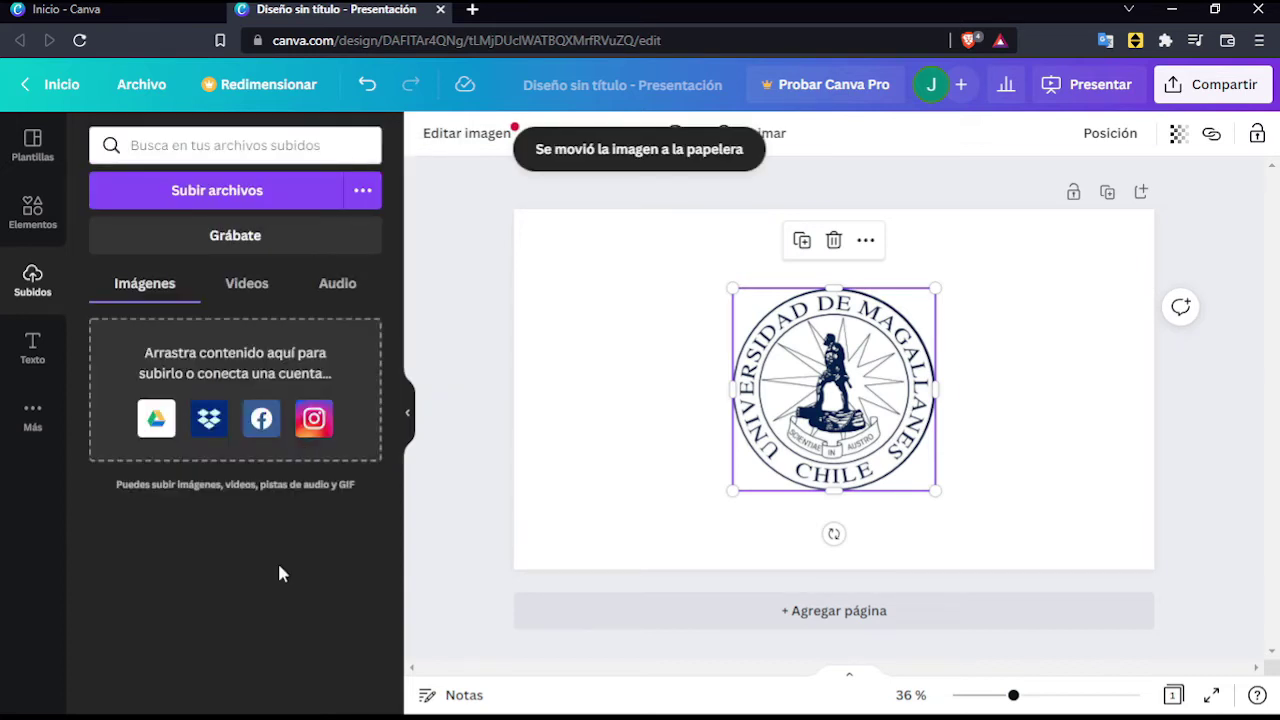
# Step: Upload the image logo umag.png from the Nueva carpeta folder
pyautogui.click(288, 205)
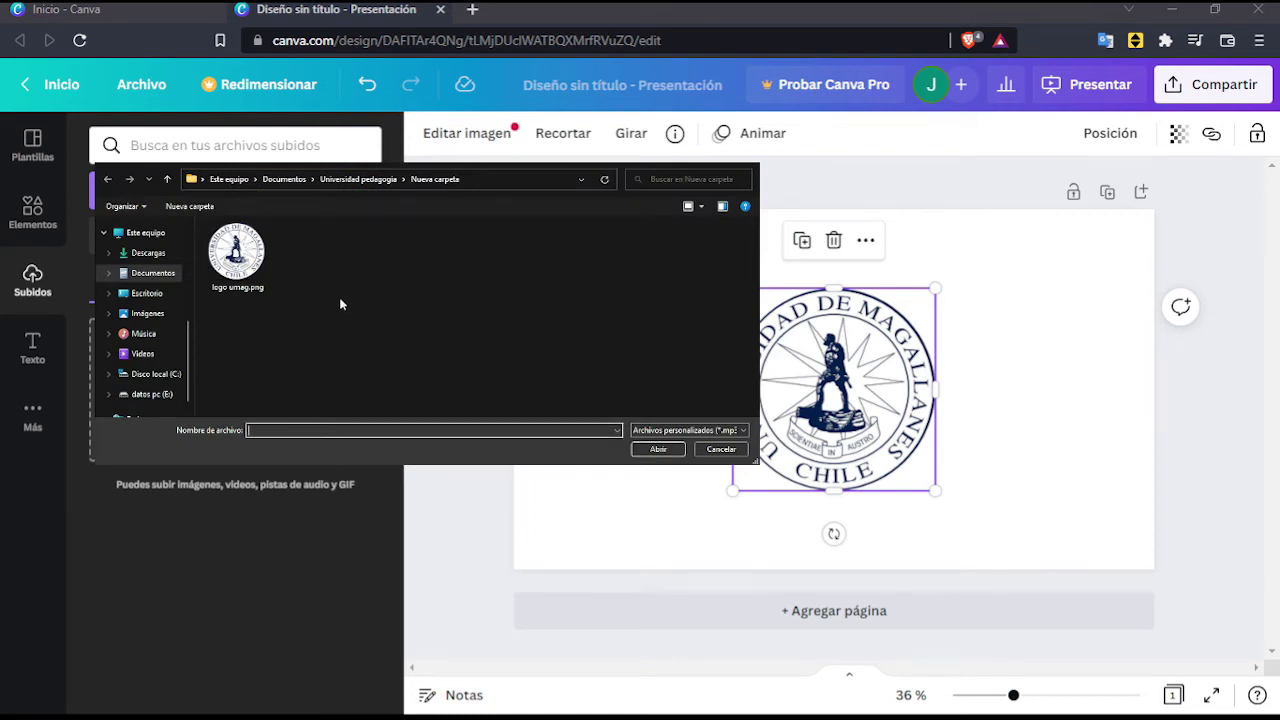
pyautogui.click(250, 254)
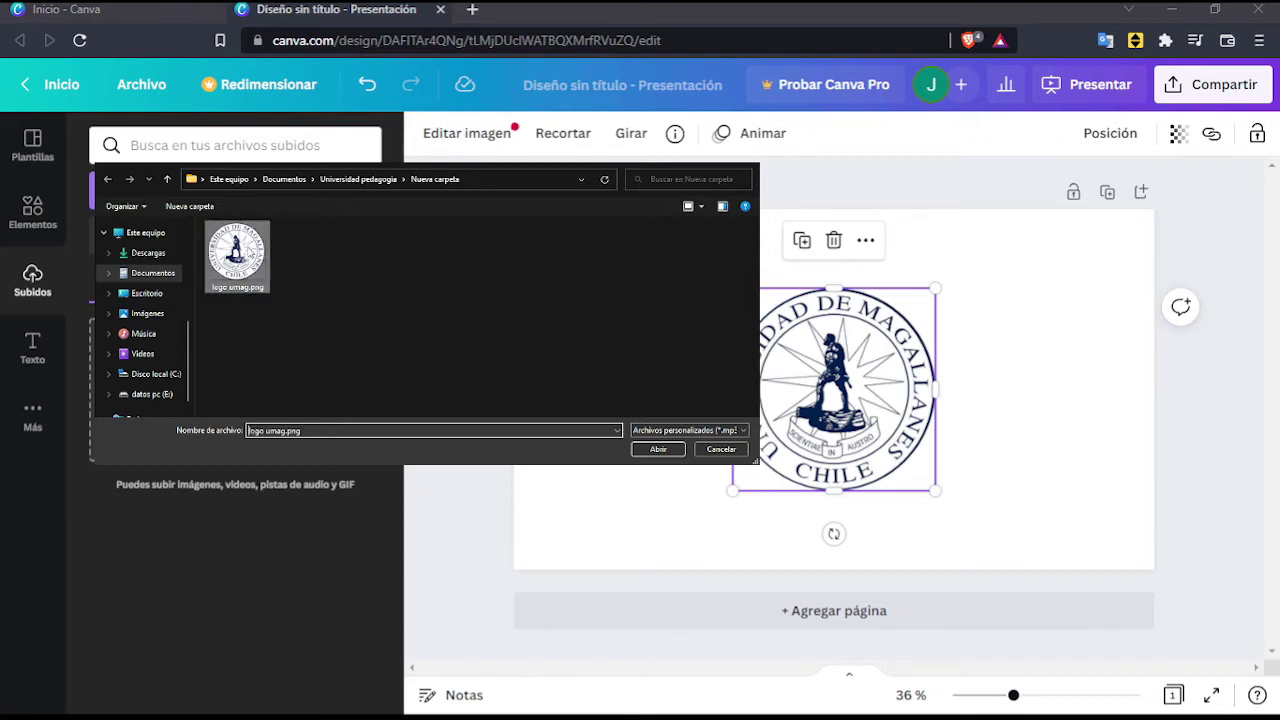
pyautogui.click(658, 449)
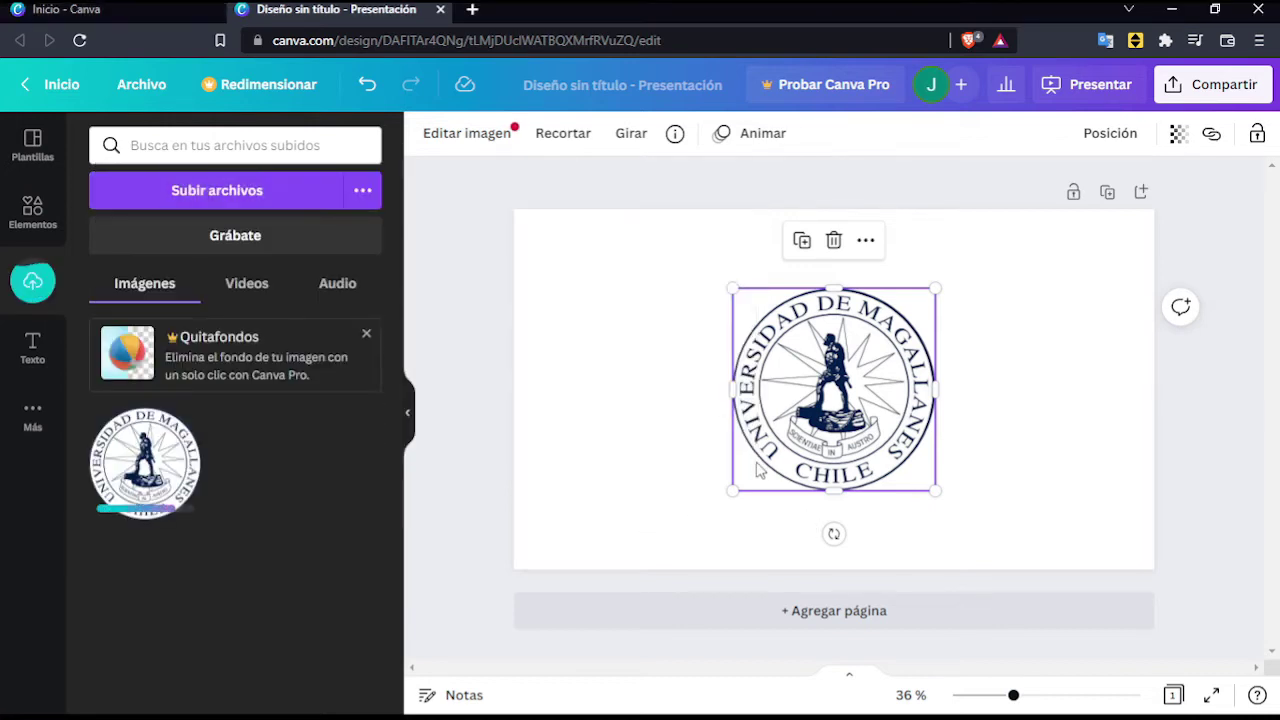
# Step: Delete the logo from the page, insert the newly uploaded copy, and remove that copy as well
pyautogui.press('Delete')
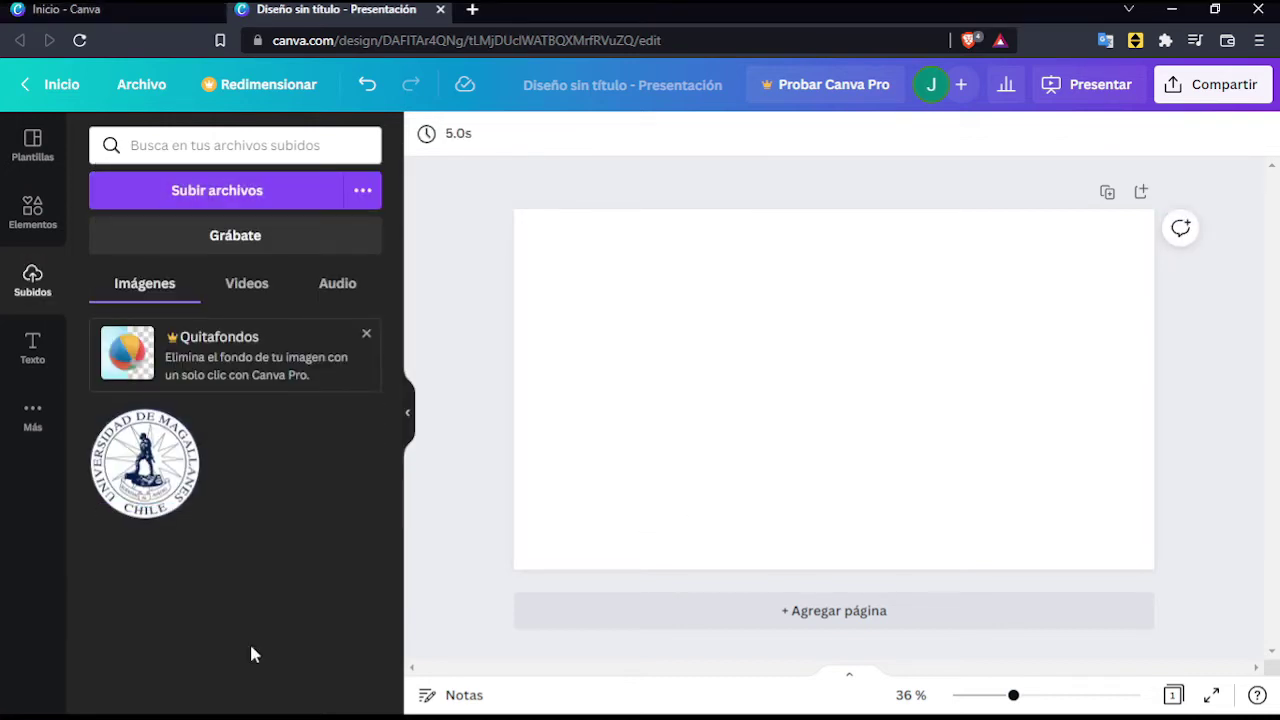
pyautogui.click(158, 470)
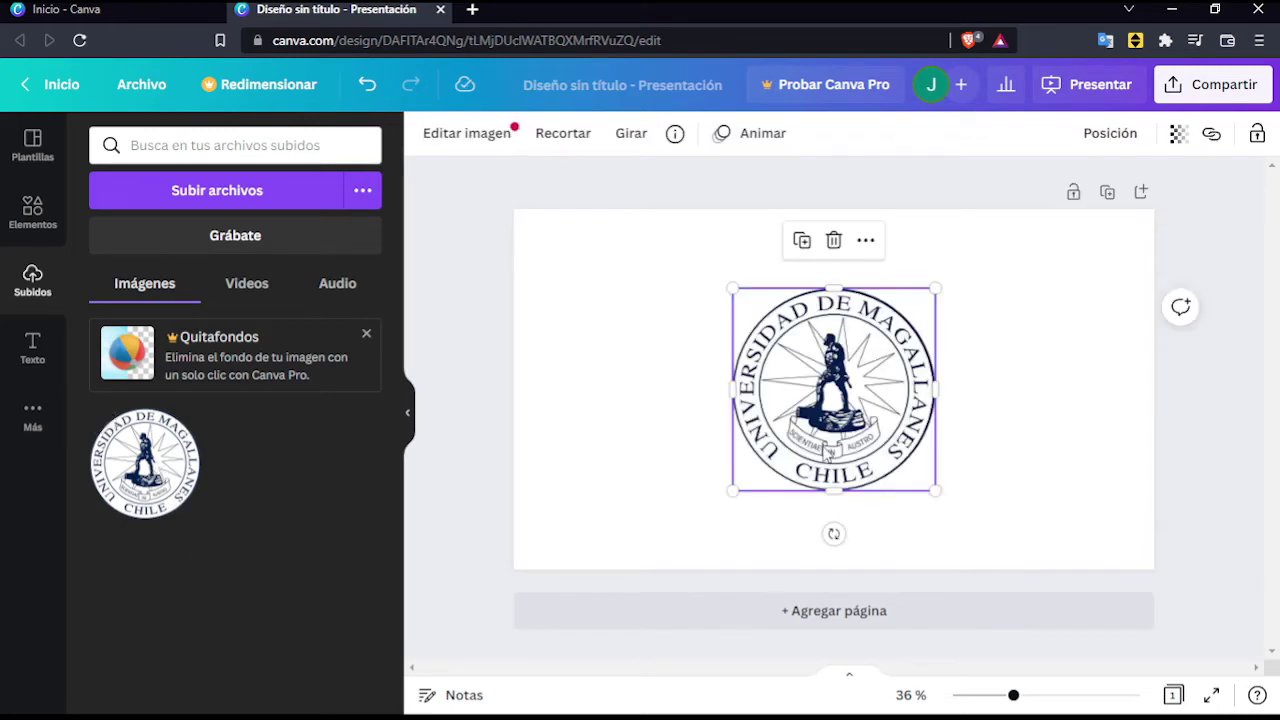
pyautogui.click(834, 240)
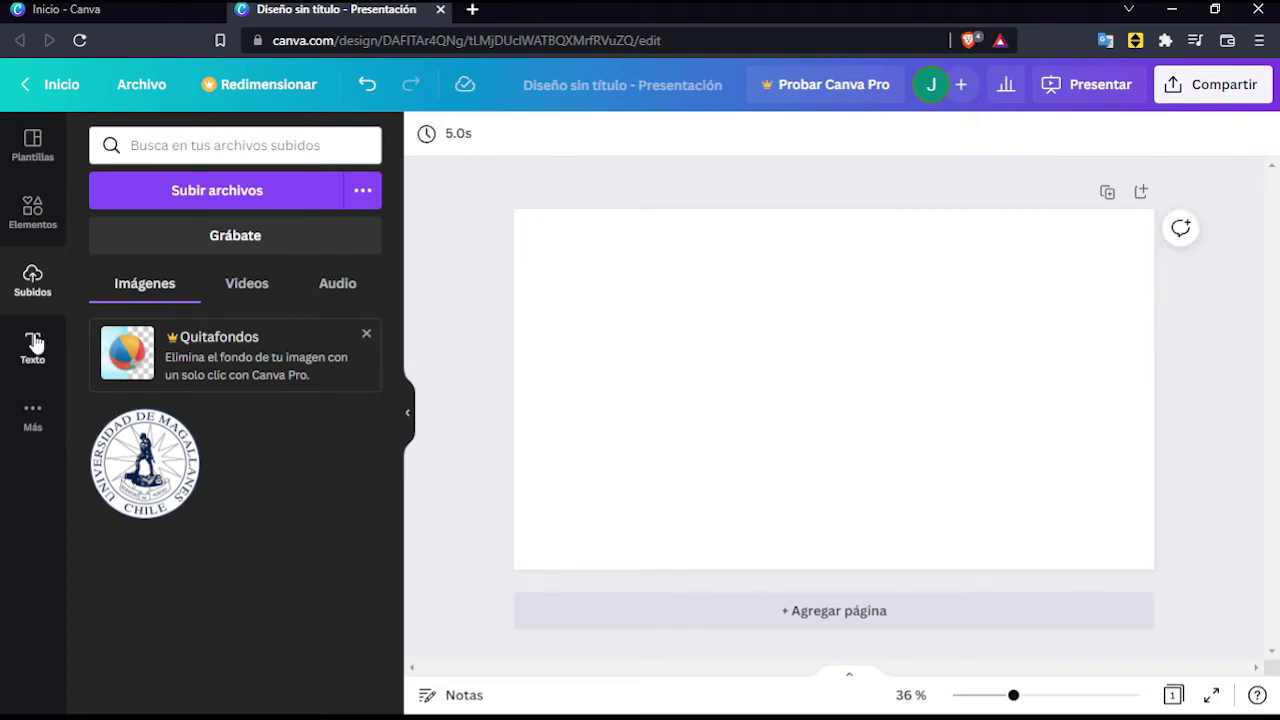
# Step: Add a default title, a subtitle and a body text box to the blank page
pyautogui.click(33, 345)
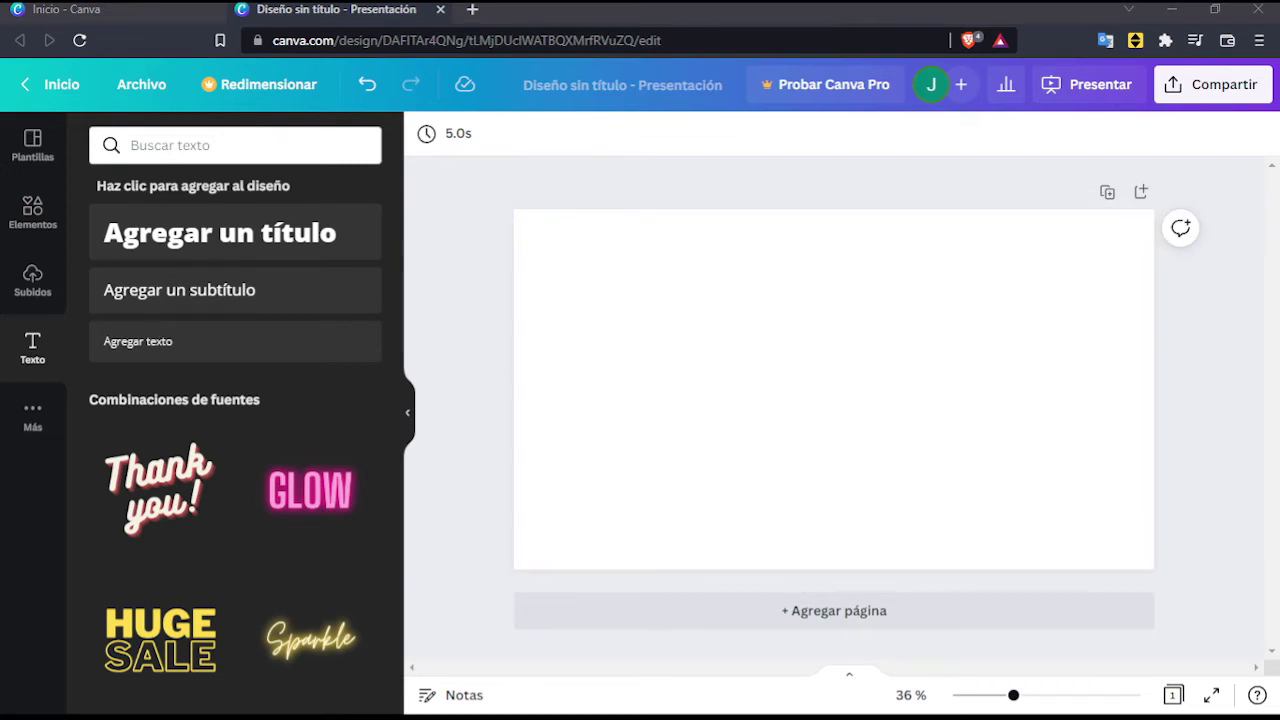
pyautogui.click(271, 237)
pyautogui.click(276, 290)
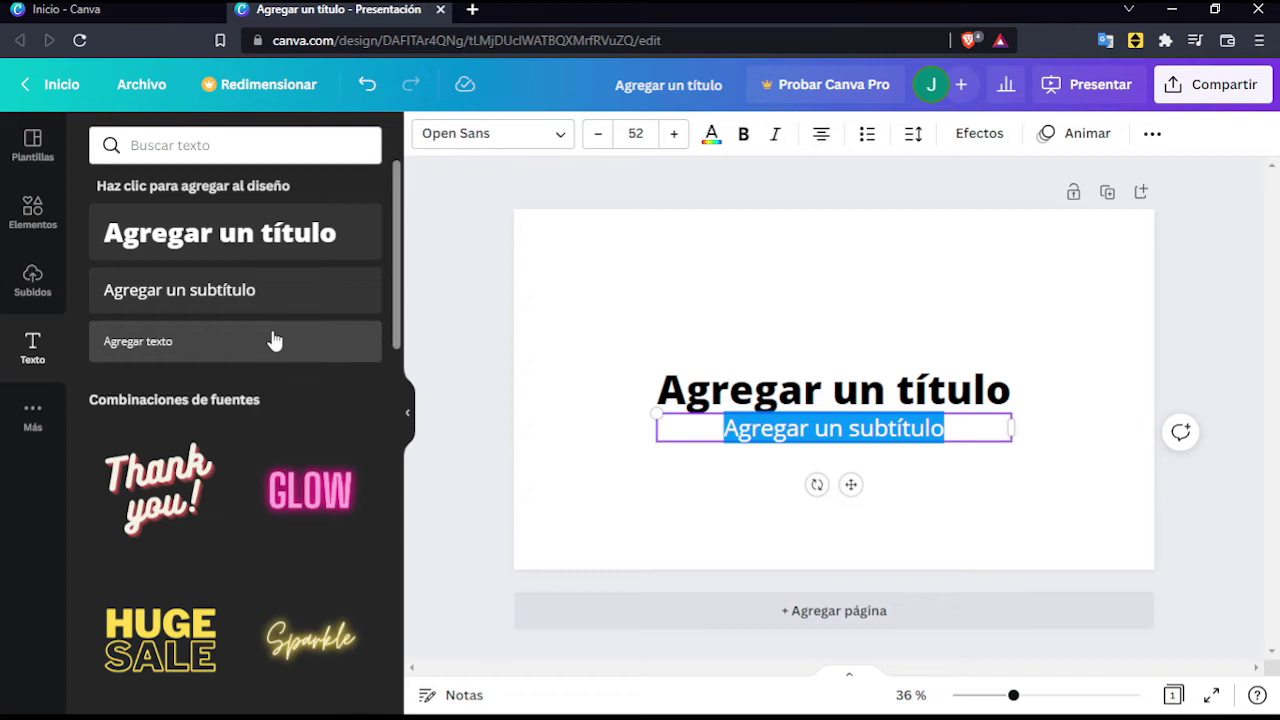
pyautogui.click(275, 341)
pyautogui.click(957, 514)
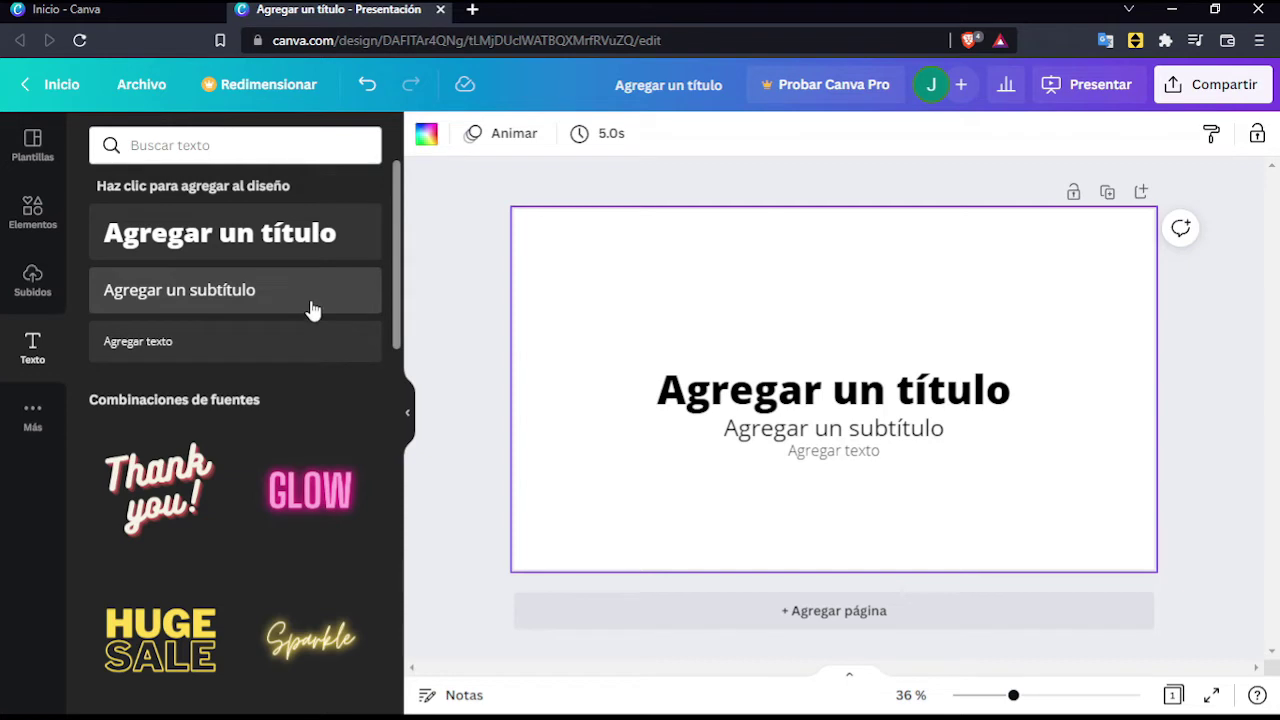
# Step: Add the NOW OPEN and PARTY! PARTY! PARTY! font combinations to the page
pyautogui.scroll(-3, 312, 310)
pyautogui.scroll(-10, 203, 411)
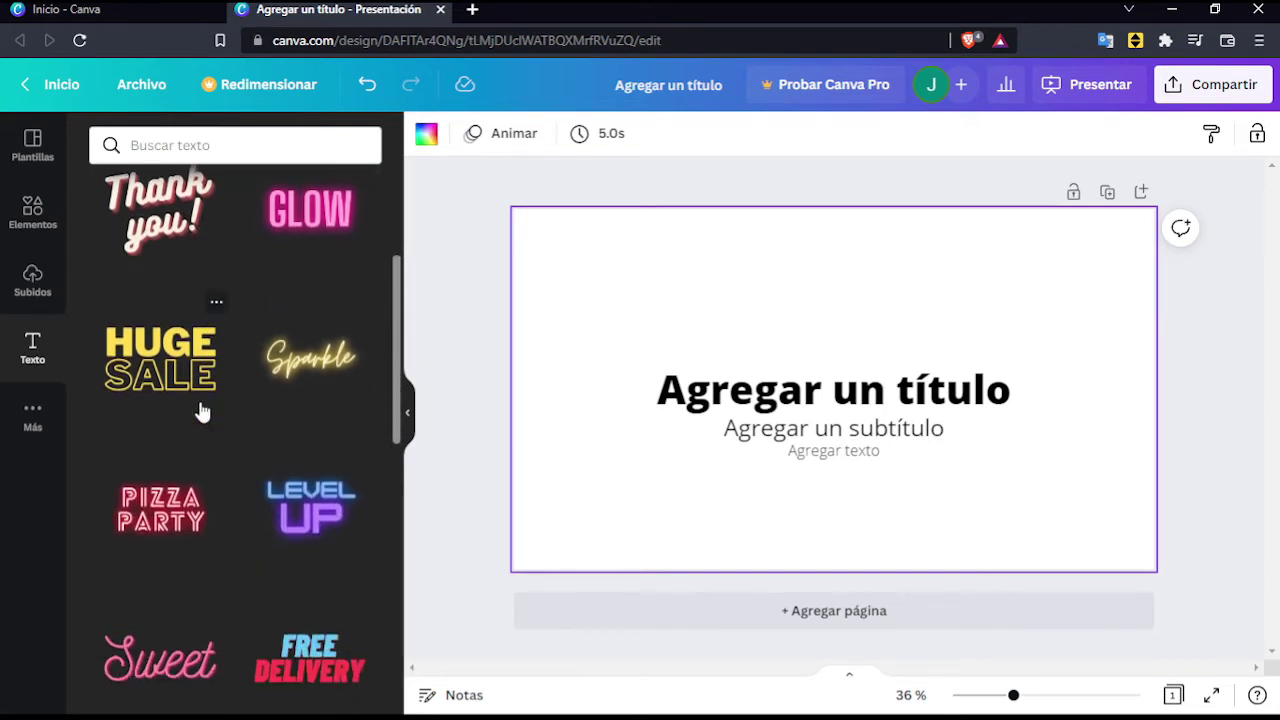
pyautogui.scroll(-5, 262, 327)
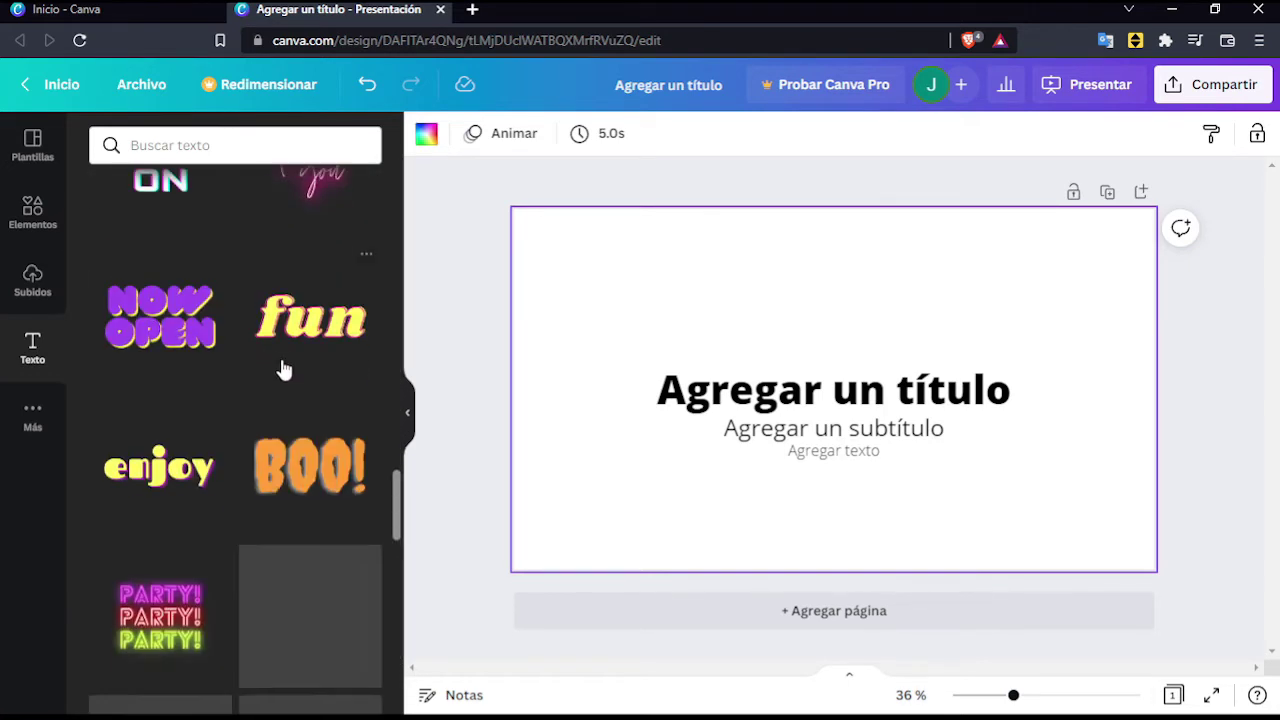
pyautogui.click(160, 316)
pyautogui.moveTo(160, 615); pyautogui.dragTo(1013, 443)
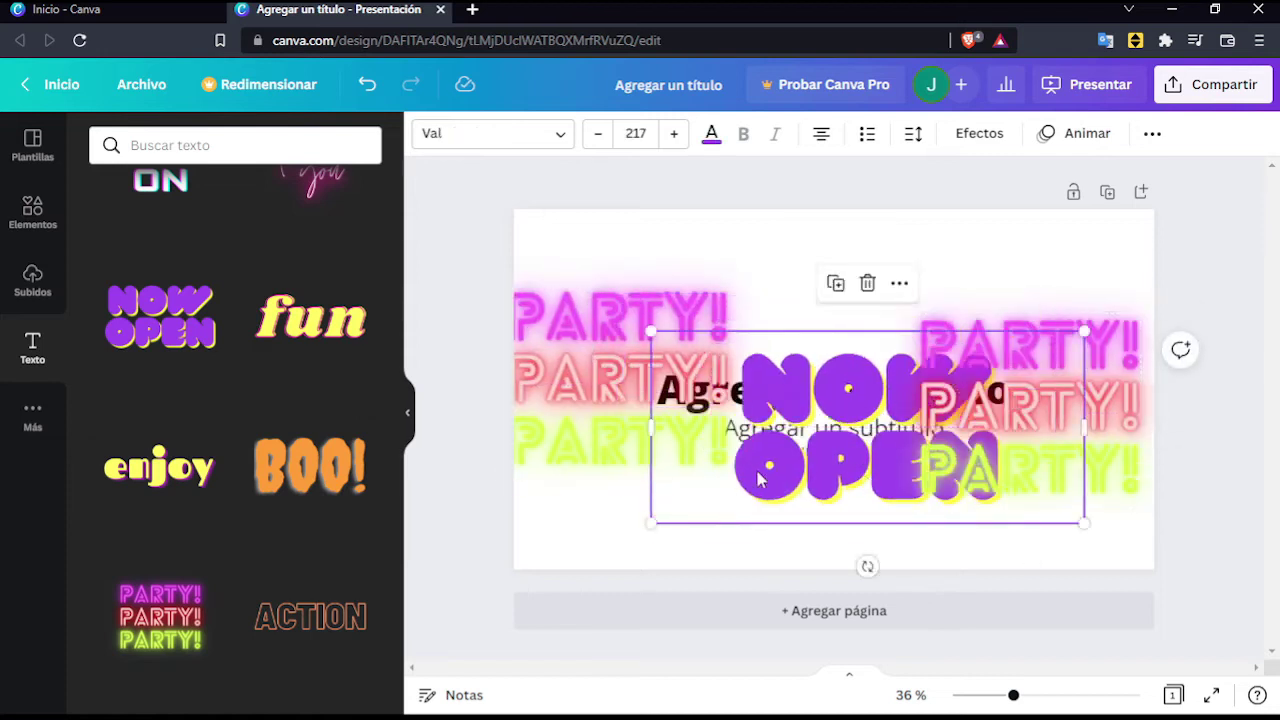
# Step: Undo the additions of the font combinations and the default text boxes until the page is blank
pyautogui.hotkey('ctrl', 'z')
pyautogui.hotkey('ctrl', 'z')
pyautogui.hotkey('ctrl', 'z')
pyautogui.click(1118, 557)
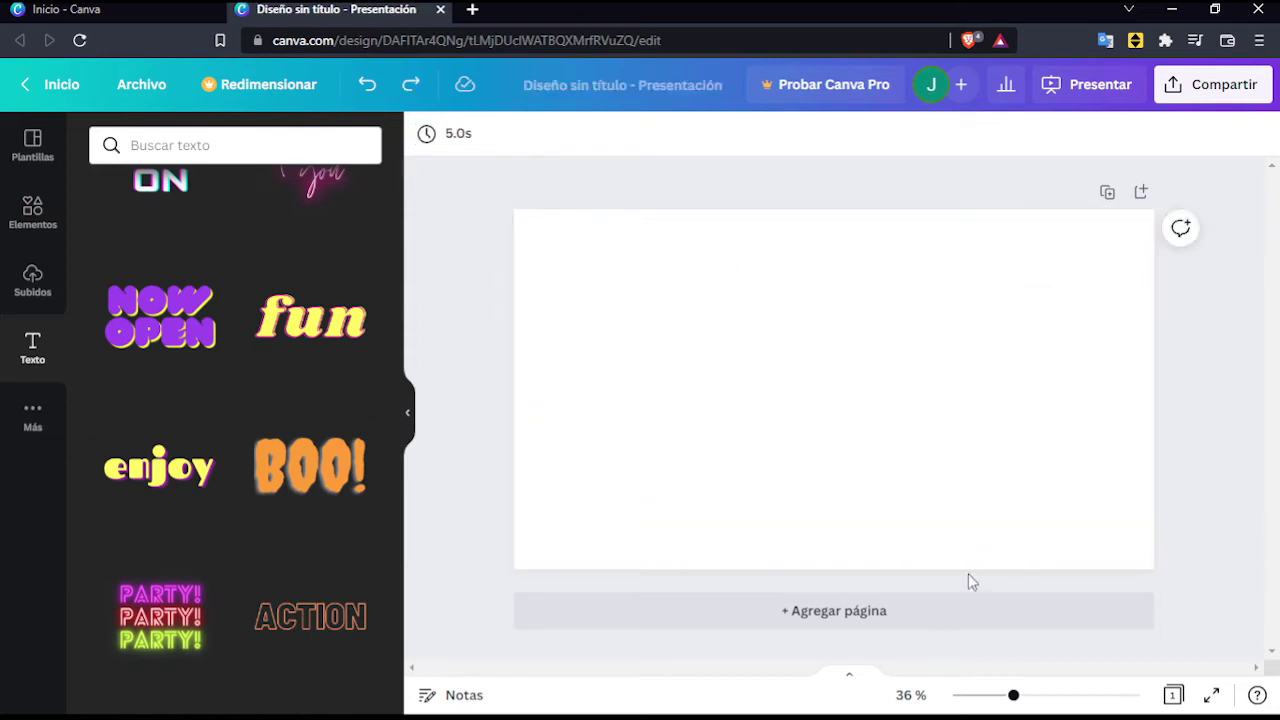